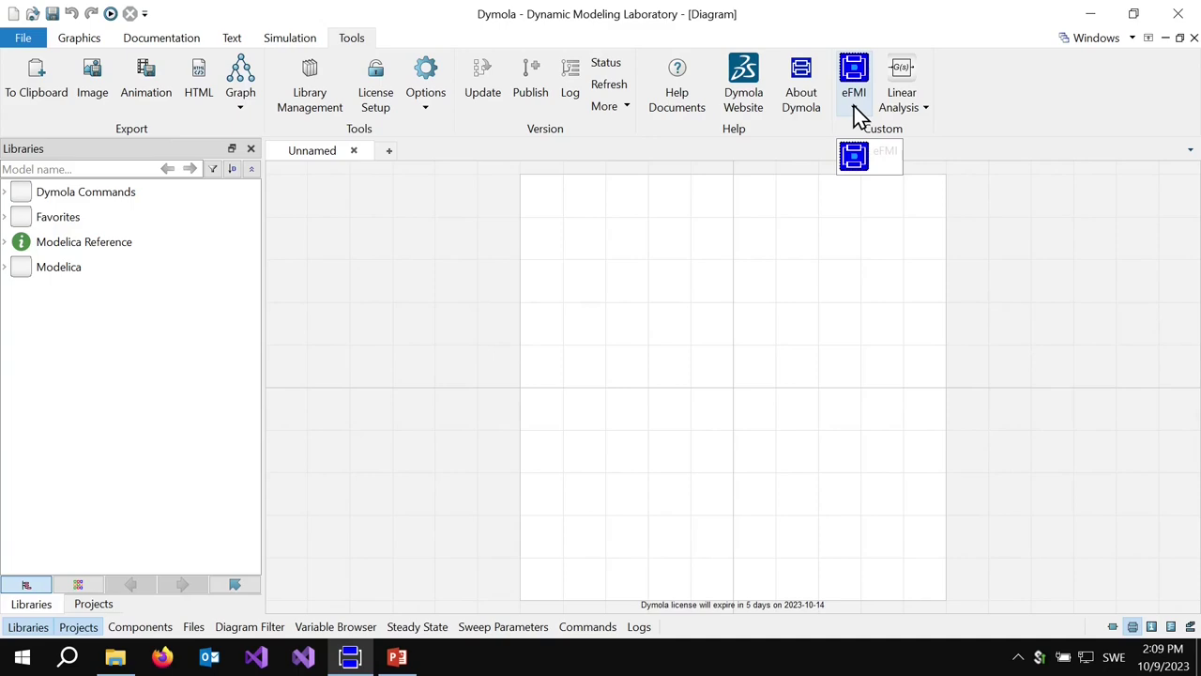
- Run eFMI Load Libraries and confirm, opening eFMI_TestCases_EmbeddedConfigurations as a read-only package
left_click(855, 106)
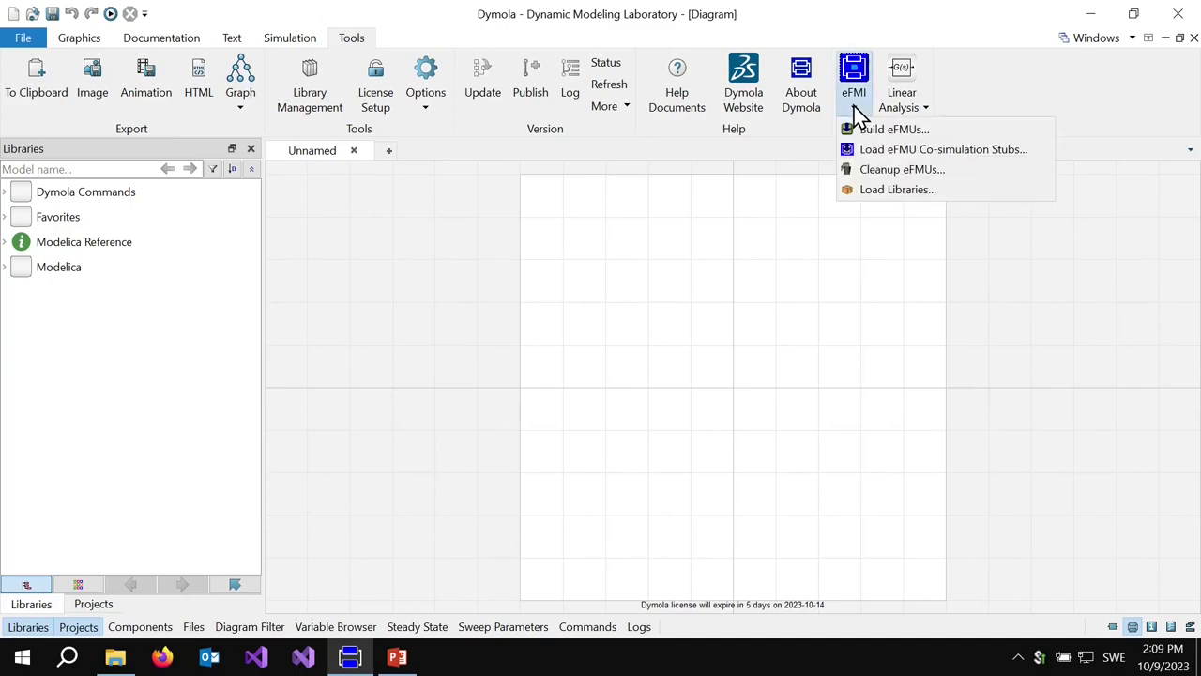
left_click(880, 192)
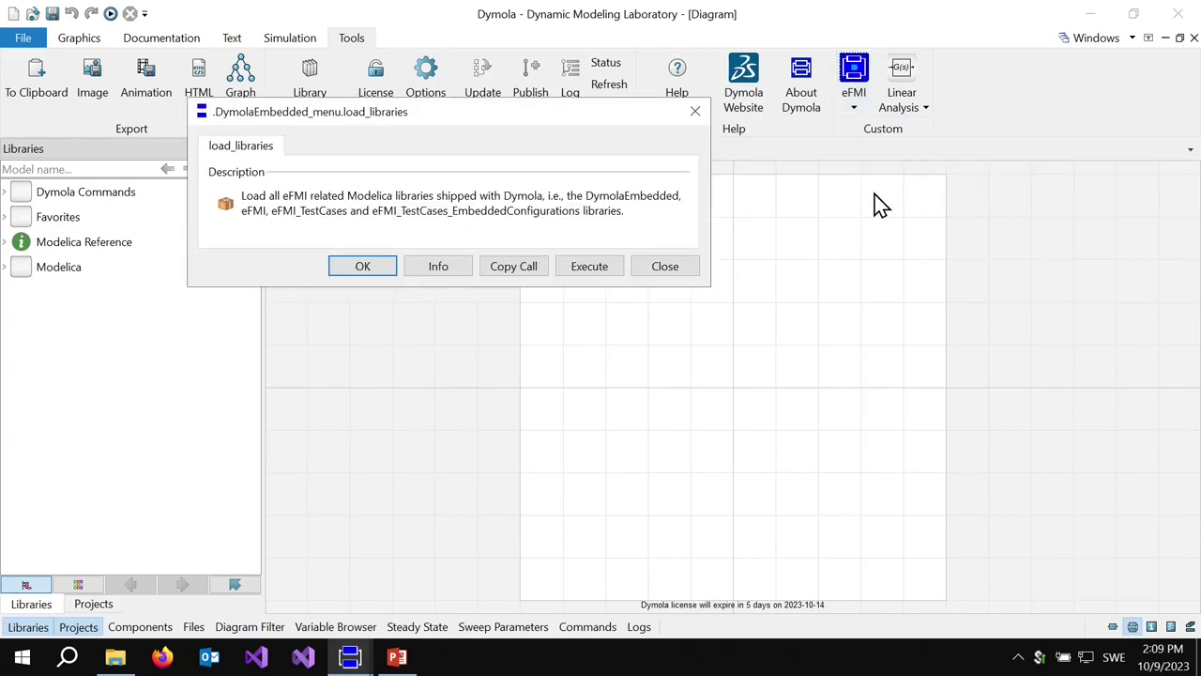
left_click(365, 267)
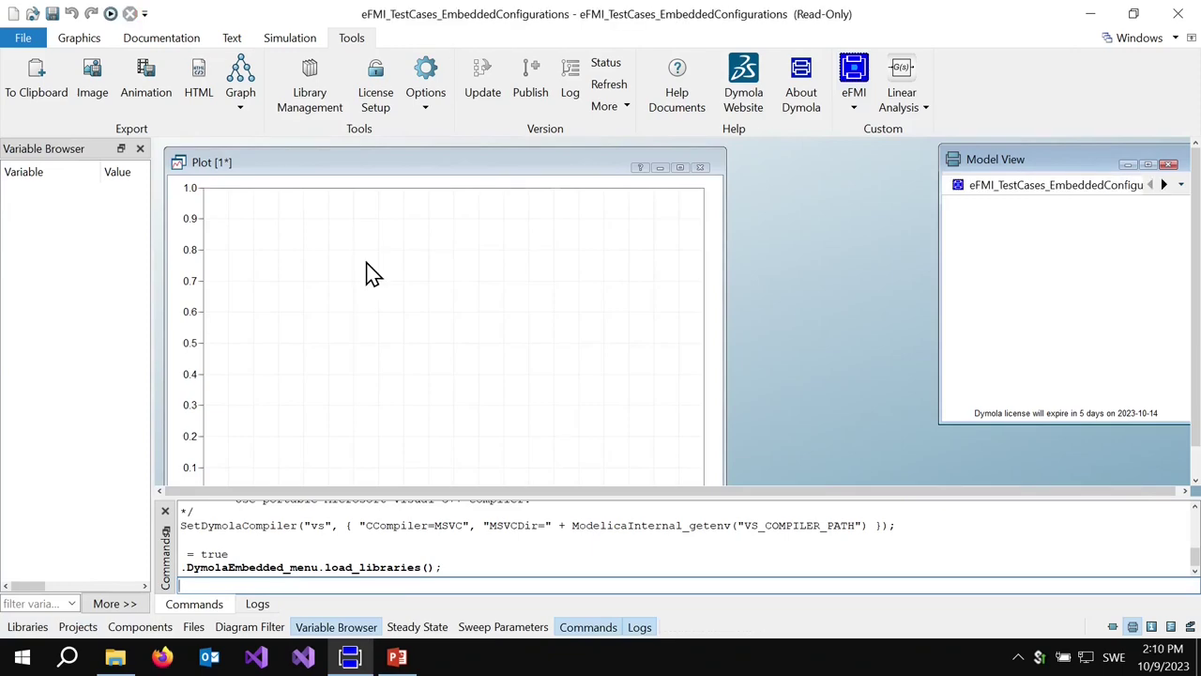
- Collapse DymolaEmbedded and eFMI_TestCases_EmbeddedConfigurations in the library tree and scroll up to eFMI_TestCases
left_click(75, 40)
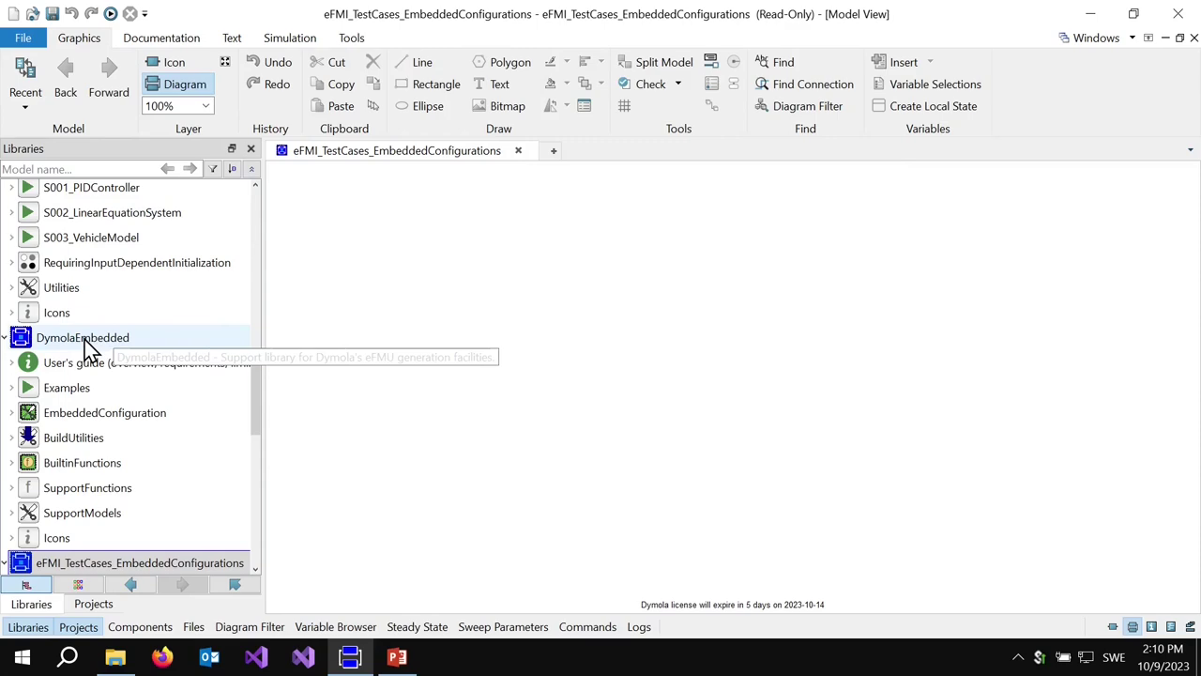
left_click(6, 342)
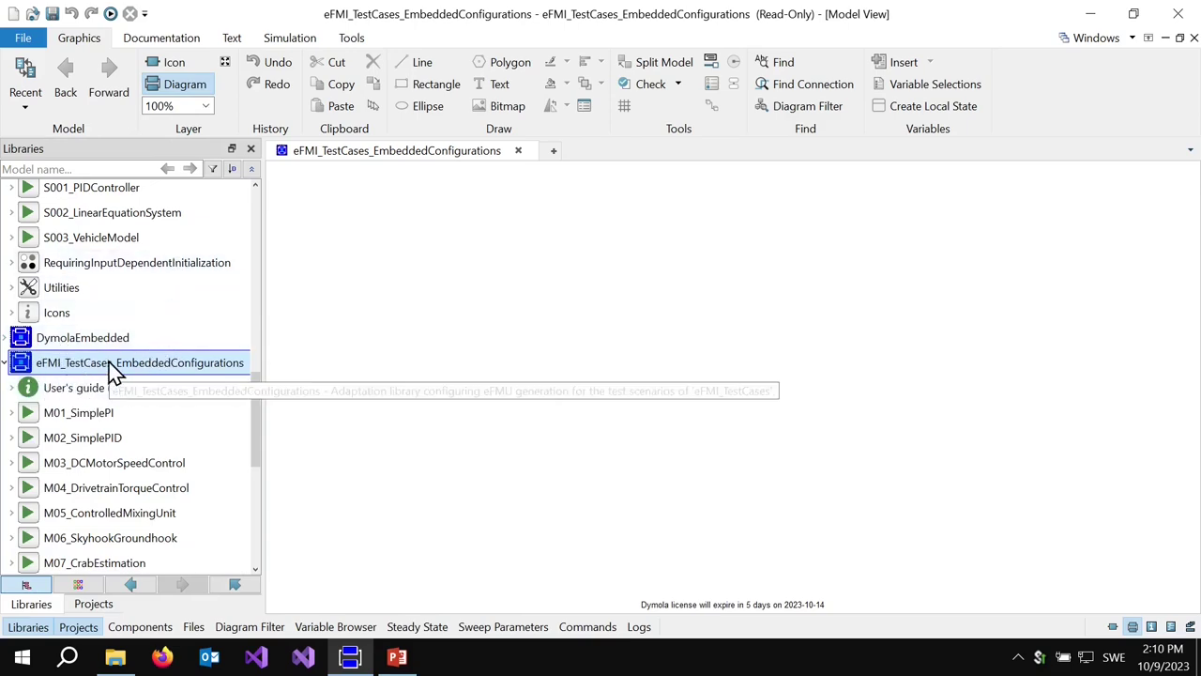
left_click(5, 364)
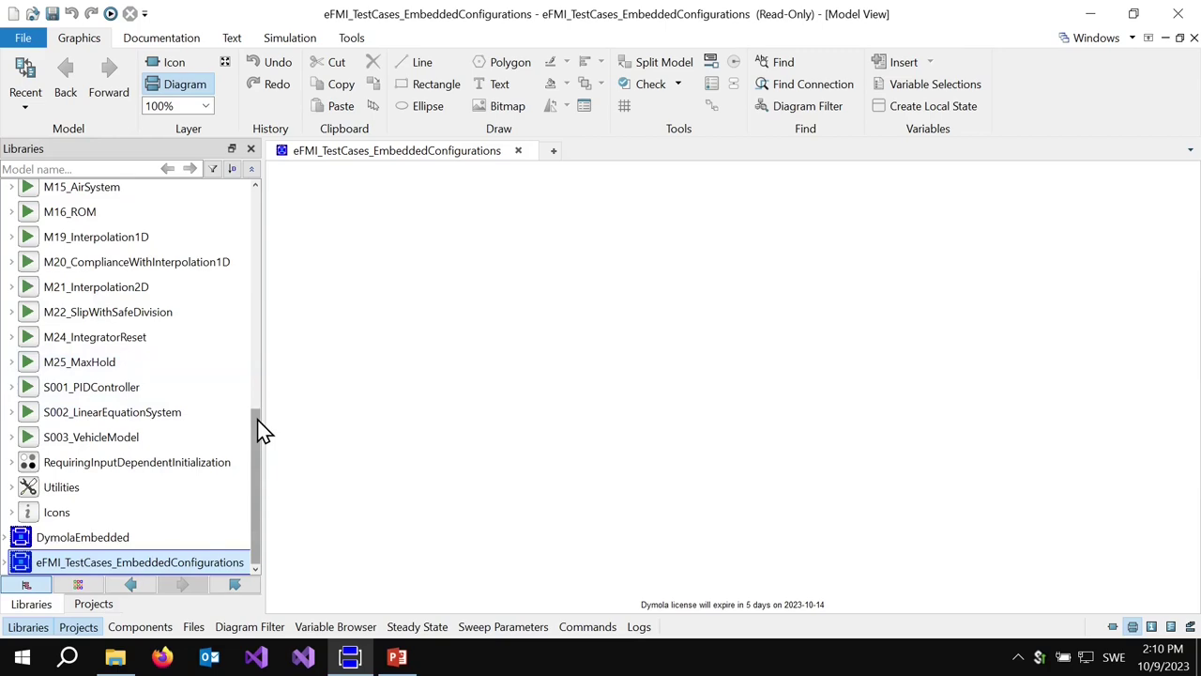
left_click_drag(258, 421, 320, 279)
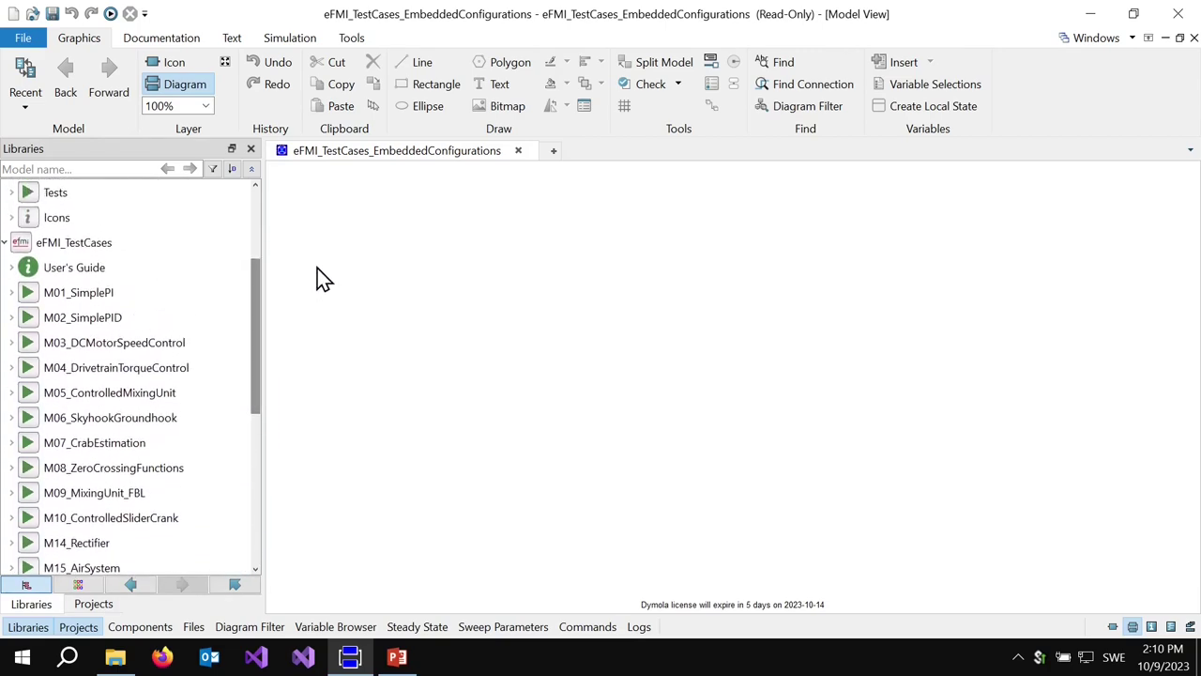
- Open M04_DrivetrainTorqueControl to read its documentation on the inverse-model torque controller
double_click(122, 368)
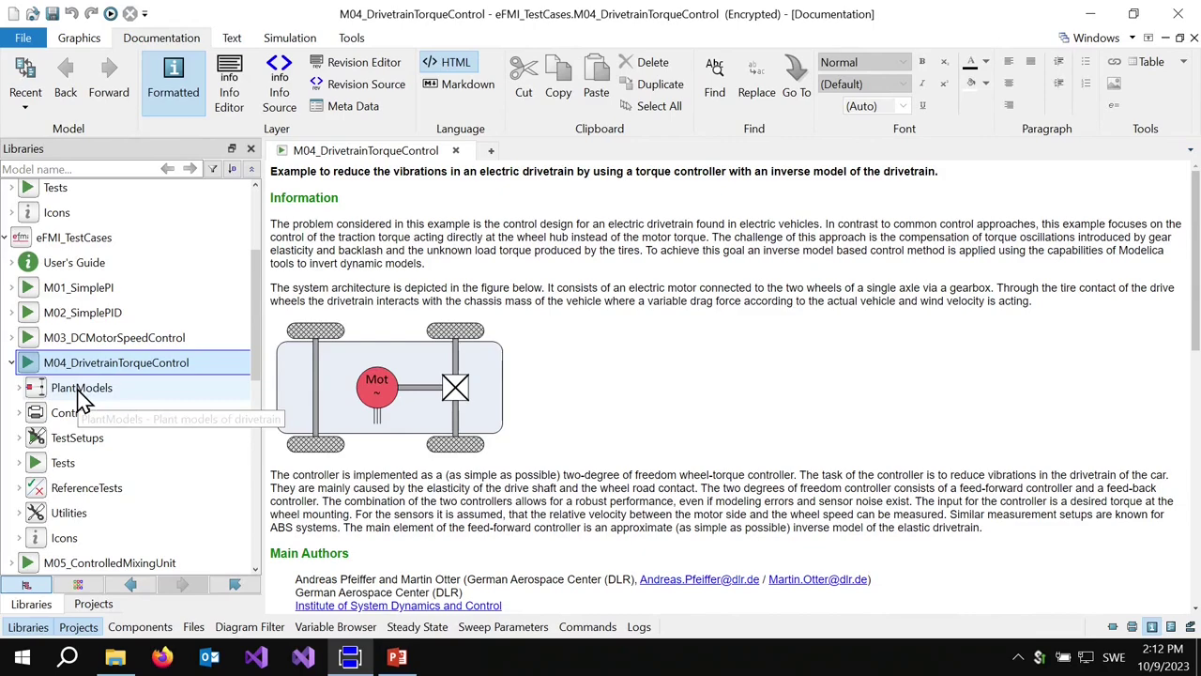
- Expand PlantModels and open the PlantForSimulation diagram with motorPT1, driveline, tire and loadTorque
double_click(82, 390)
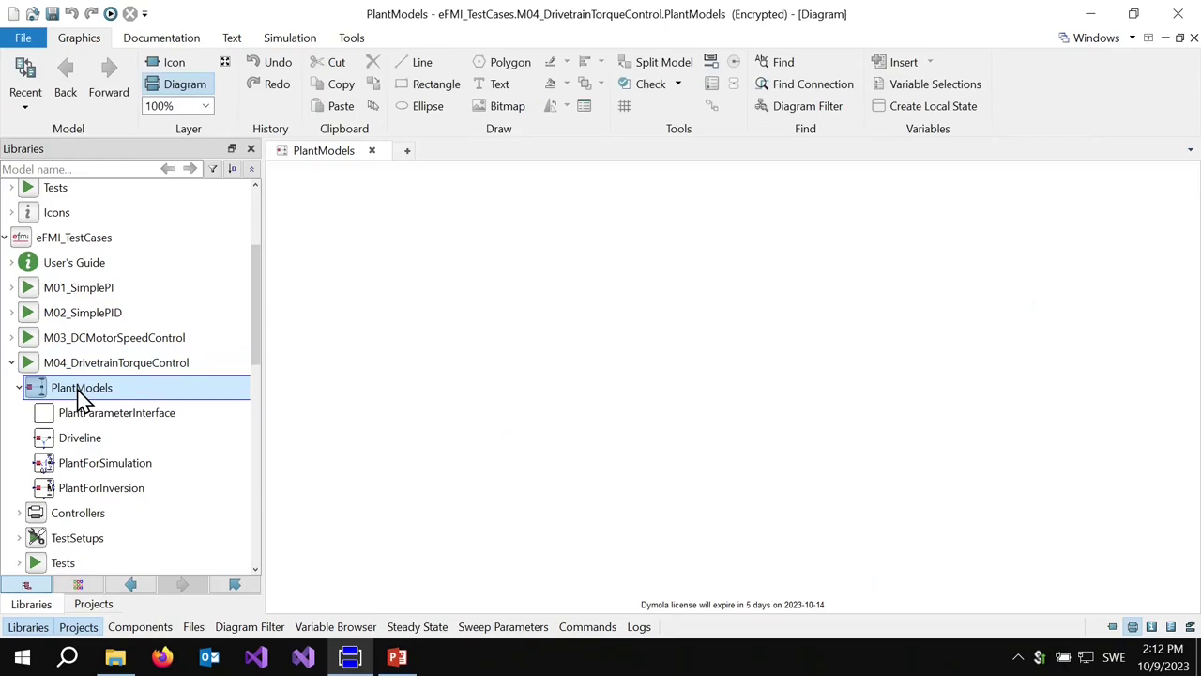
double_click(101, 472)
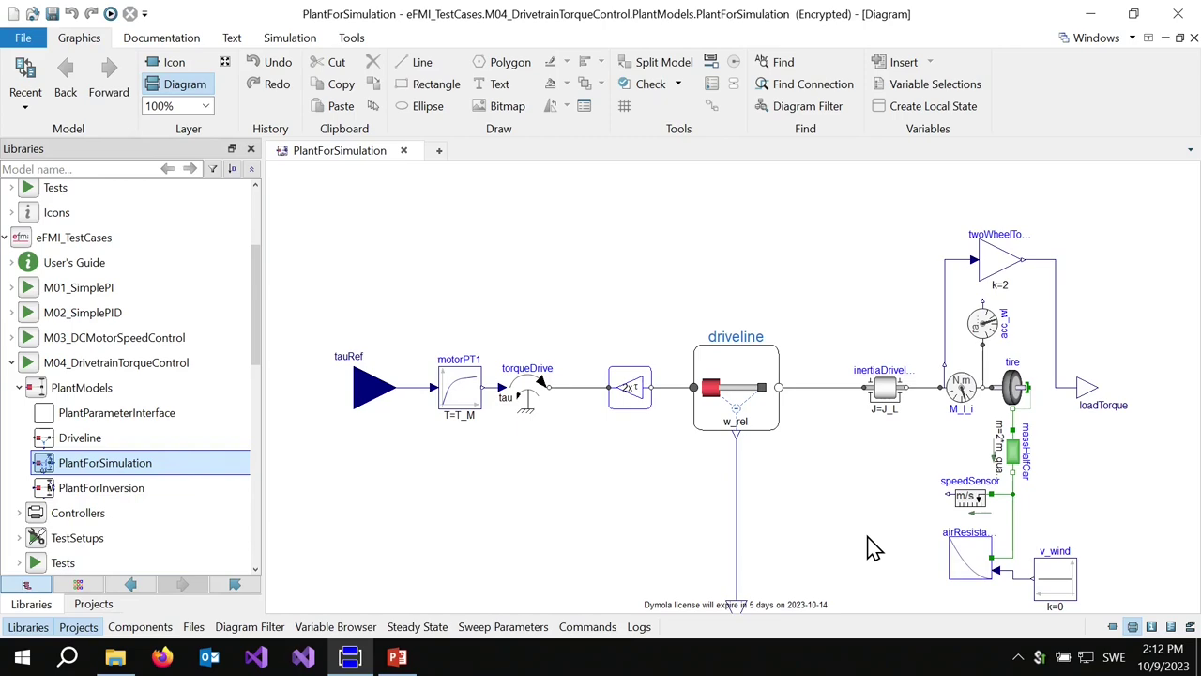
right_click(738, 384)
left_click(839, 80)
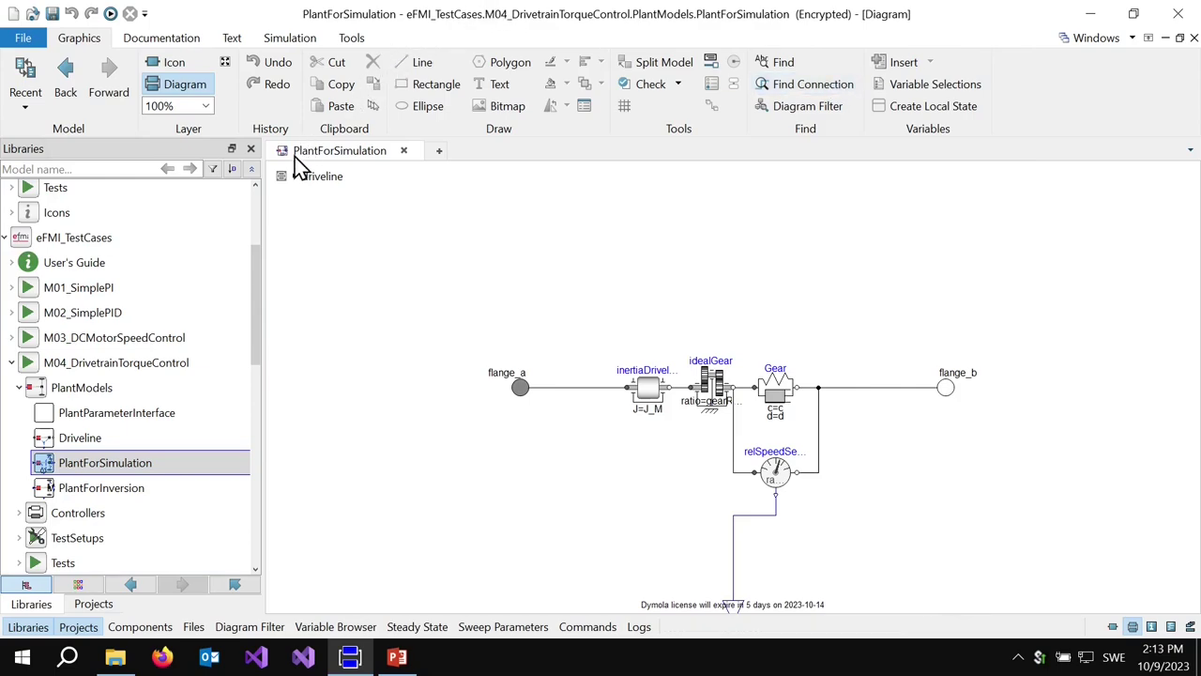
left_click(282, 178)
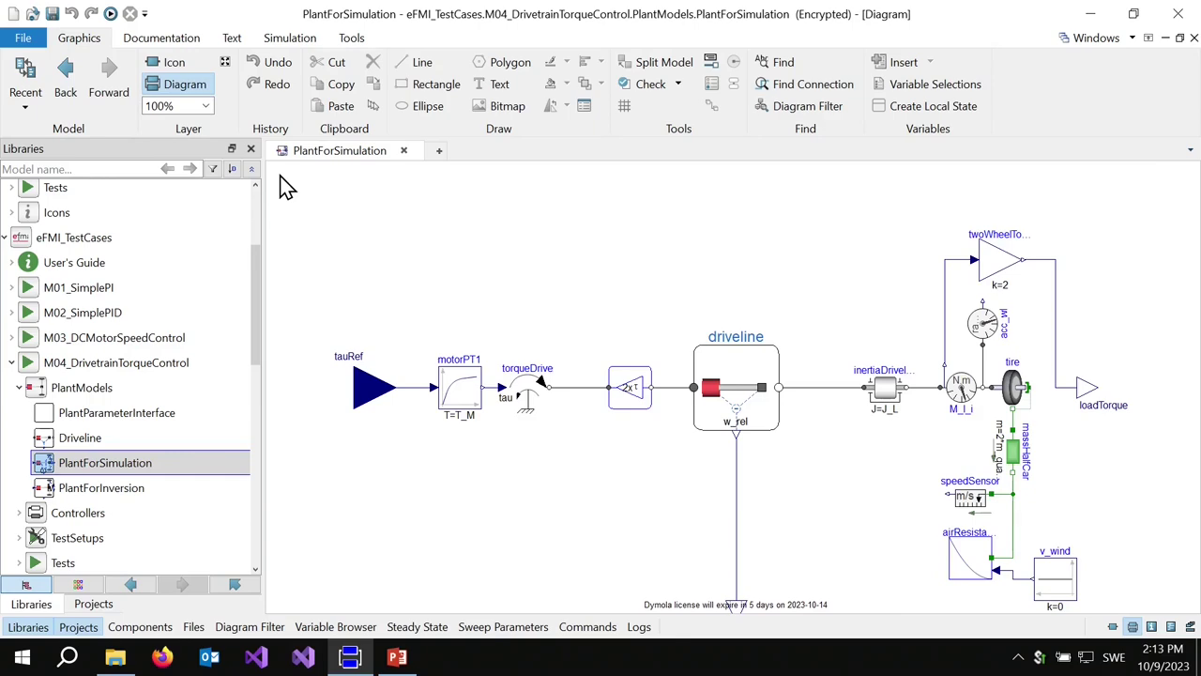
- Open the SimpleNoFeedbackOnlyGainController diagram (gain k=1/gearRatio) and expand the TestSetups package
left_click(18, 514)
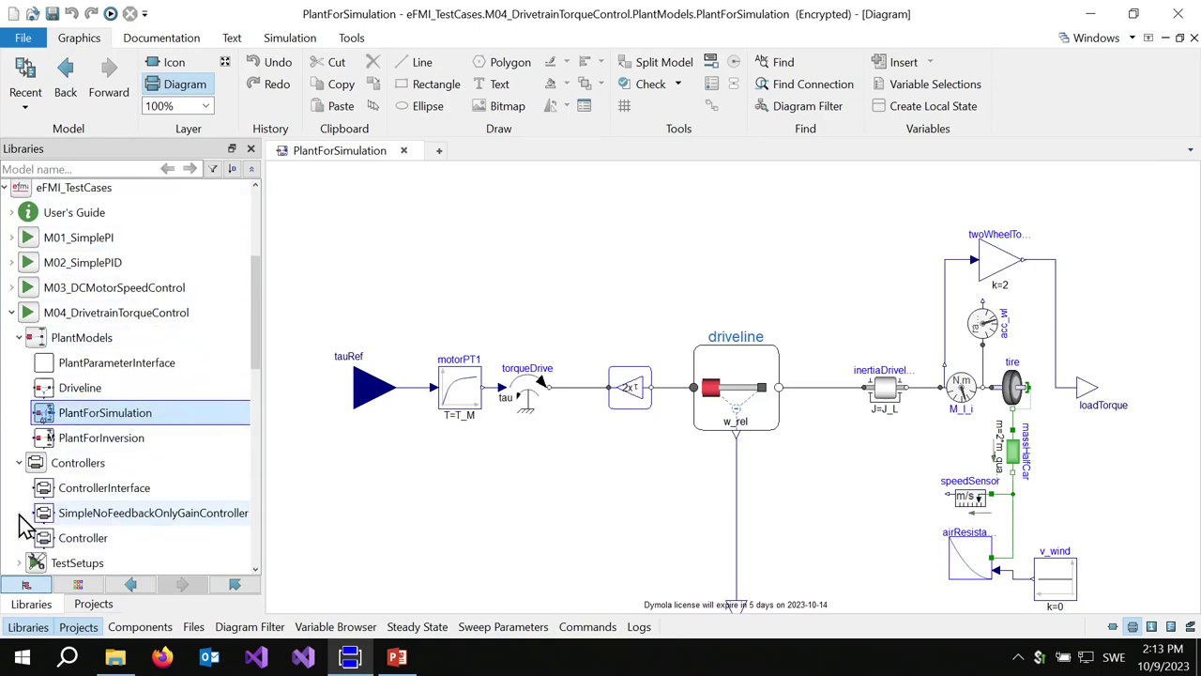
left_click(136, 514)
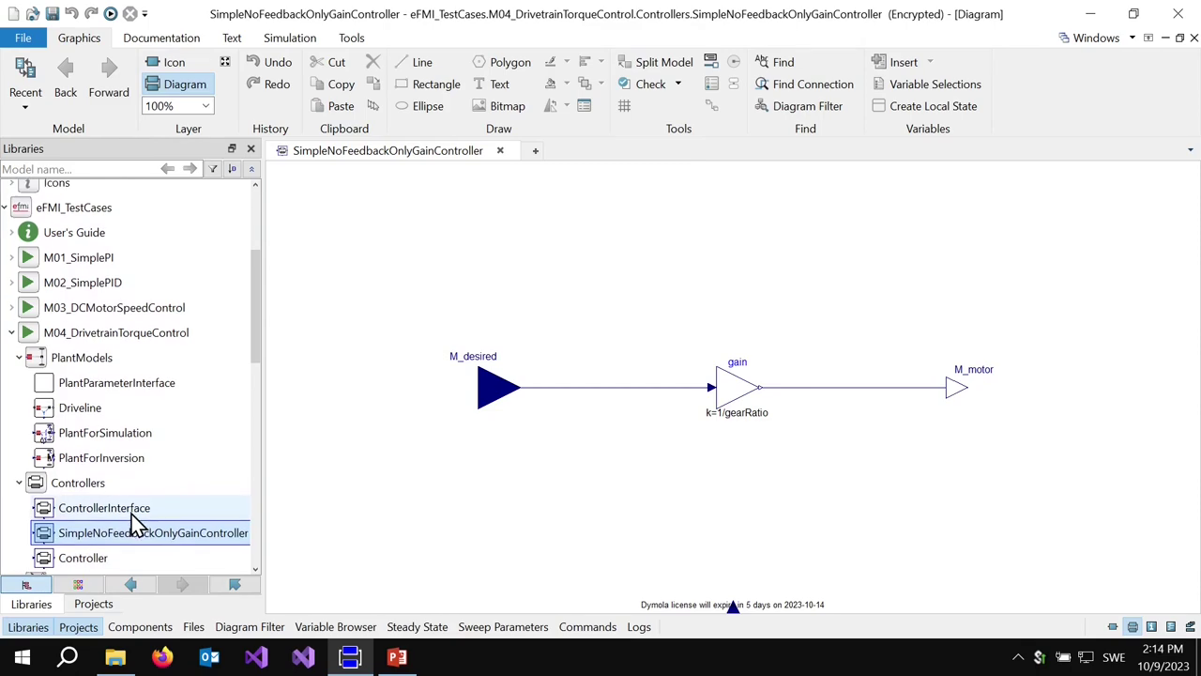
scroll(136, 525, "down", 1)
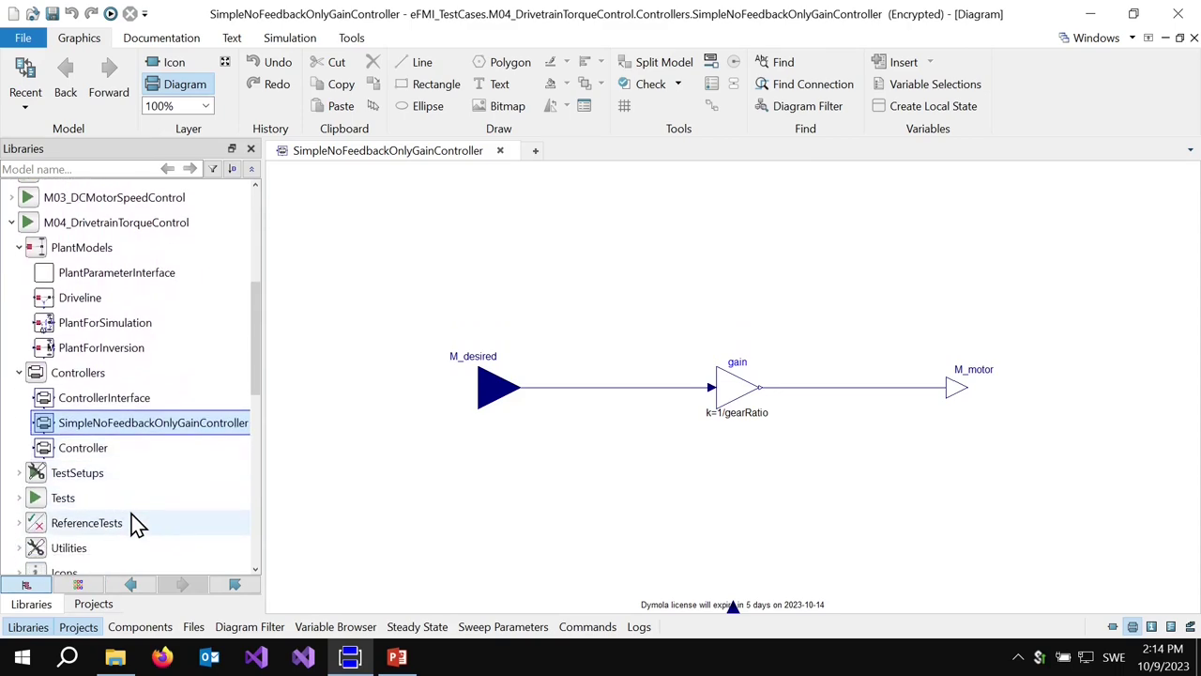
left_click(19, 472)
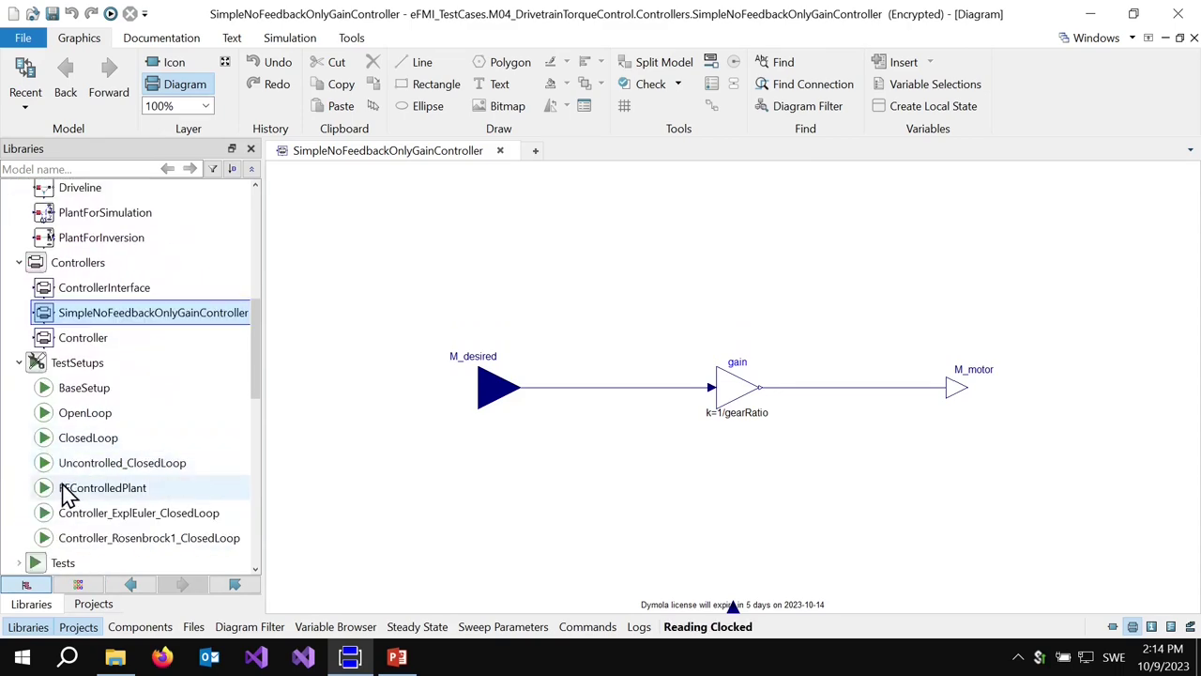
- Open Uncontrolled_ClosedLoop, look inside its controller component, and return to the top-level diagram
left_click(111, 464)
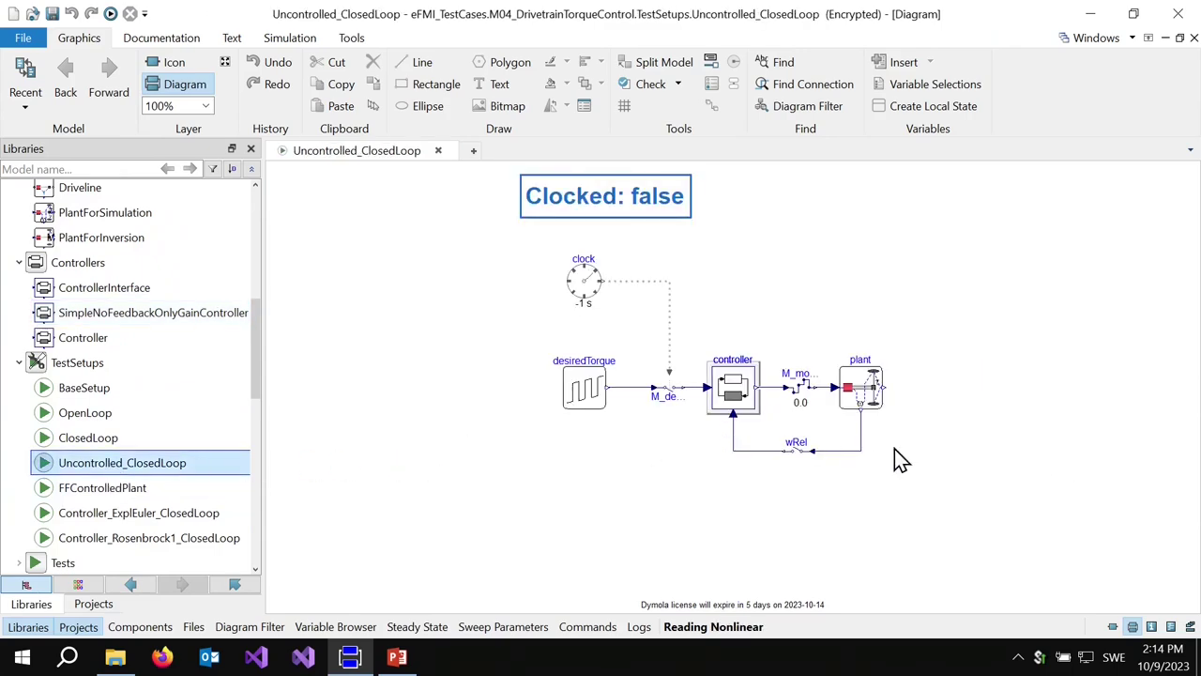
right_click(735, 394)
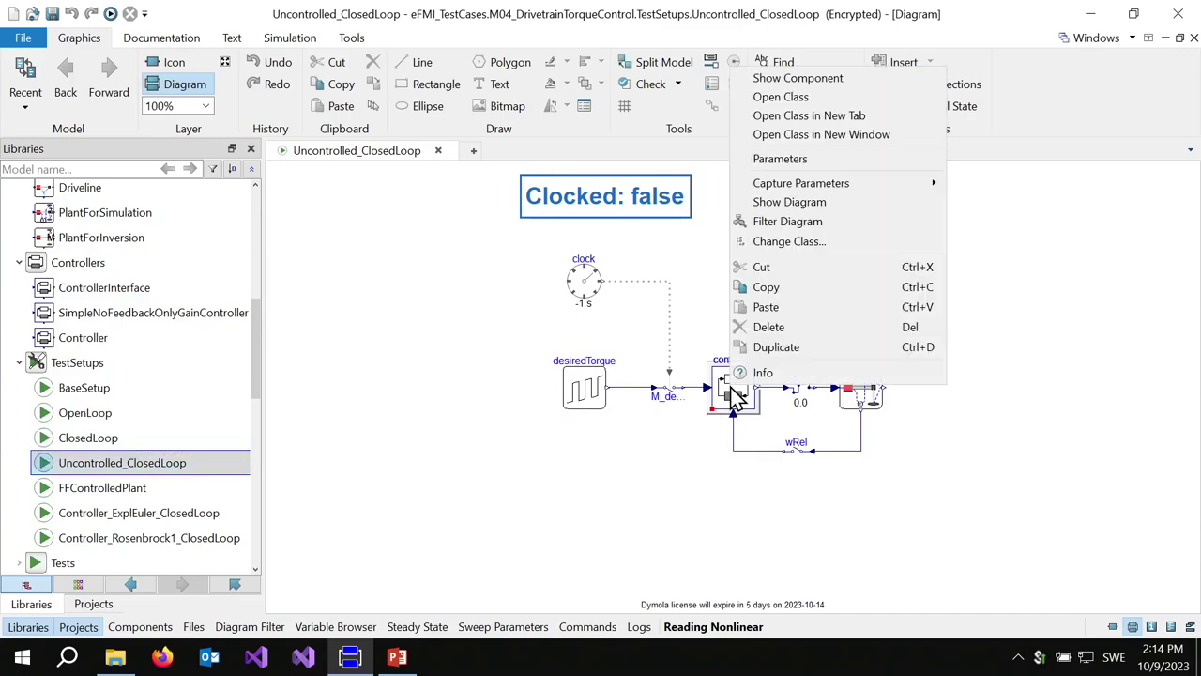
left_click(781, 78)
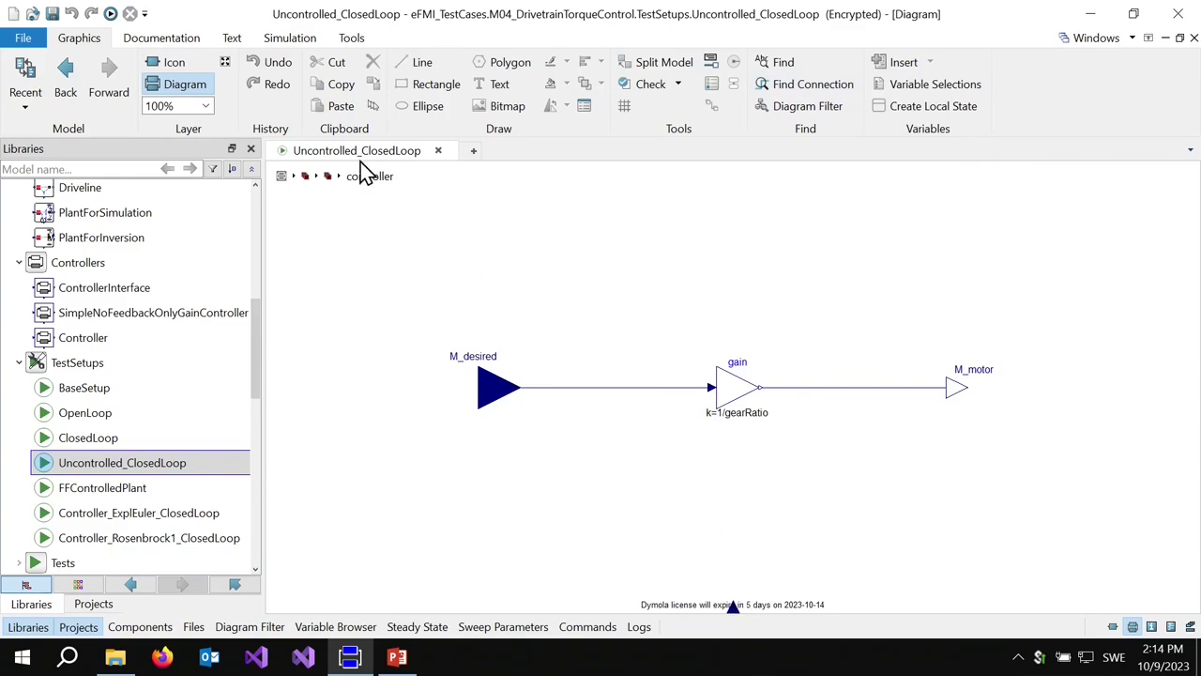
left_click(282, 177)
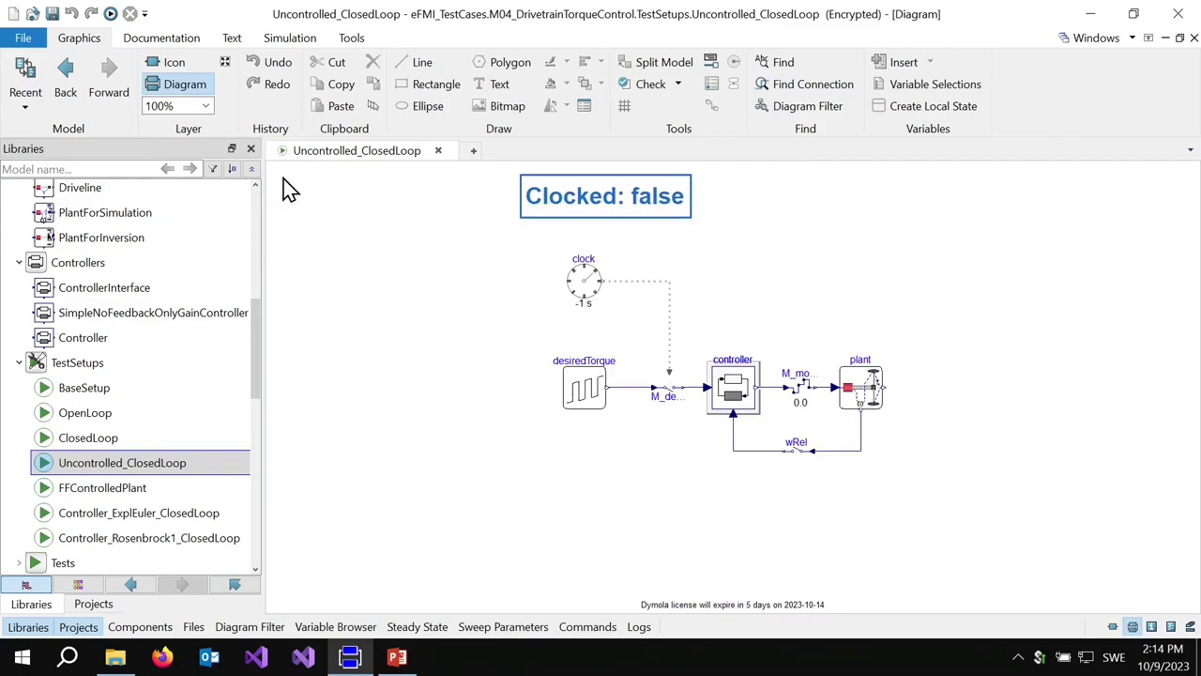
key("super+a")
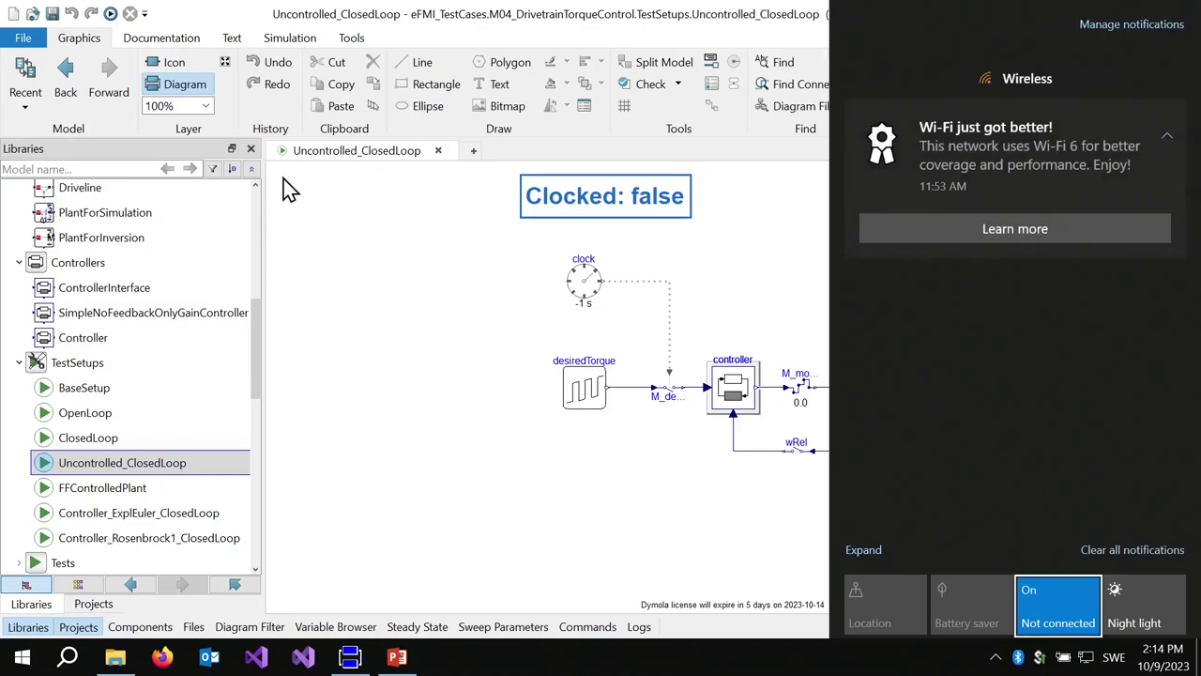
left_click(365, 363)
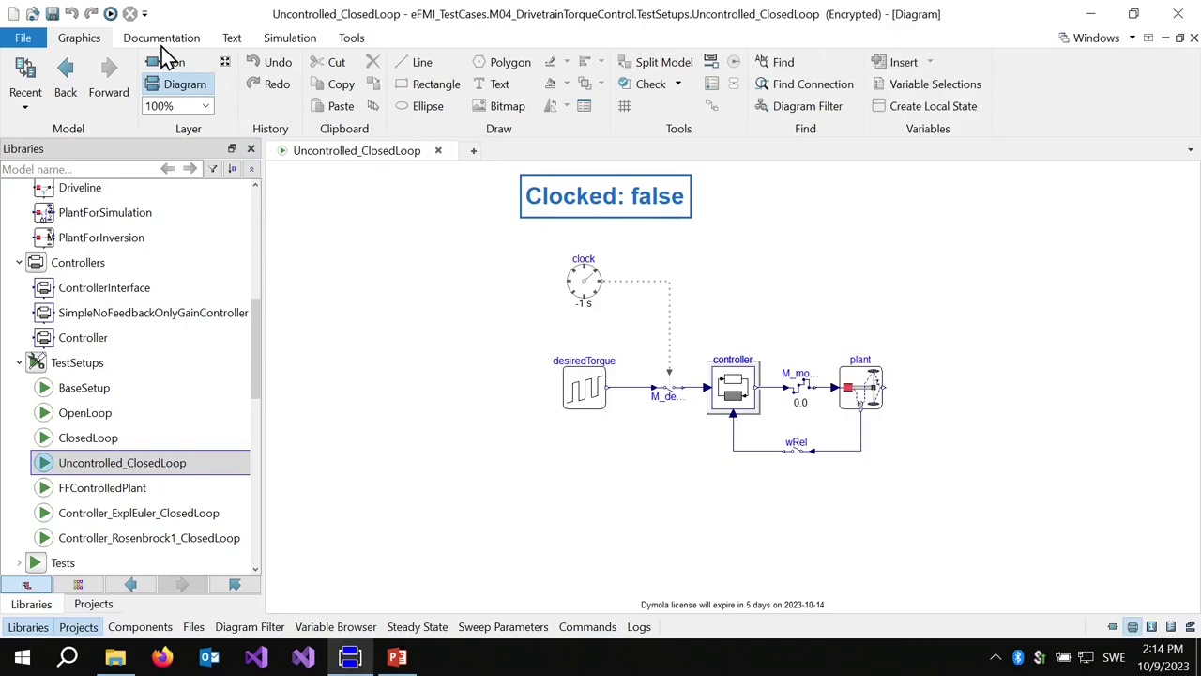
- Simulate Uncontrolled_ClosedLoop for 20 s and plot plant.loadTorque, with pulses peaking near 900
left_click(109, 13)
left_click(300, 43)
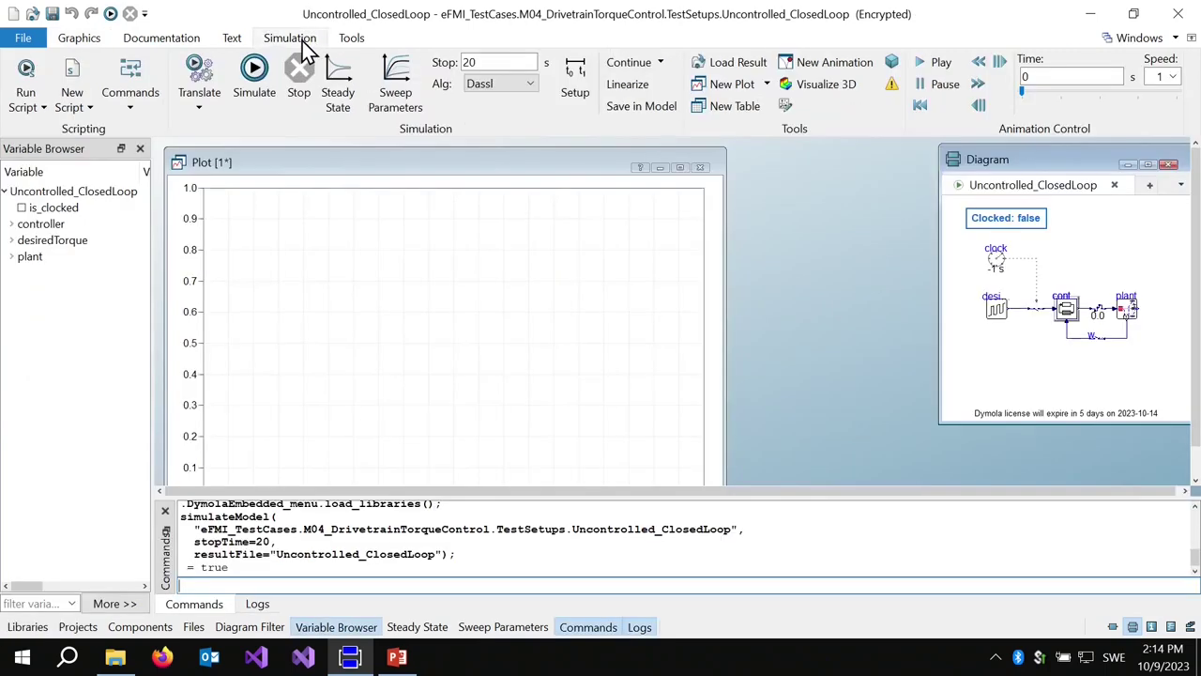
left_click(1126, 319)
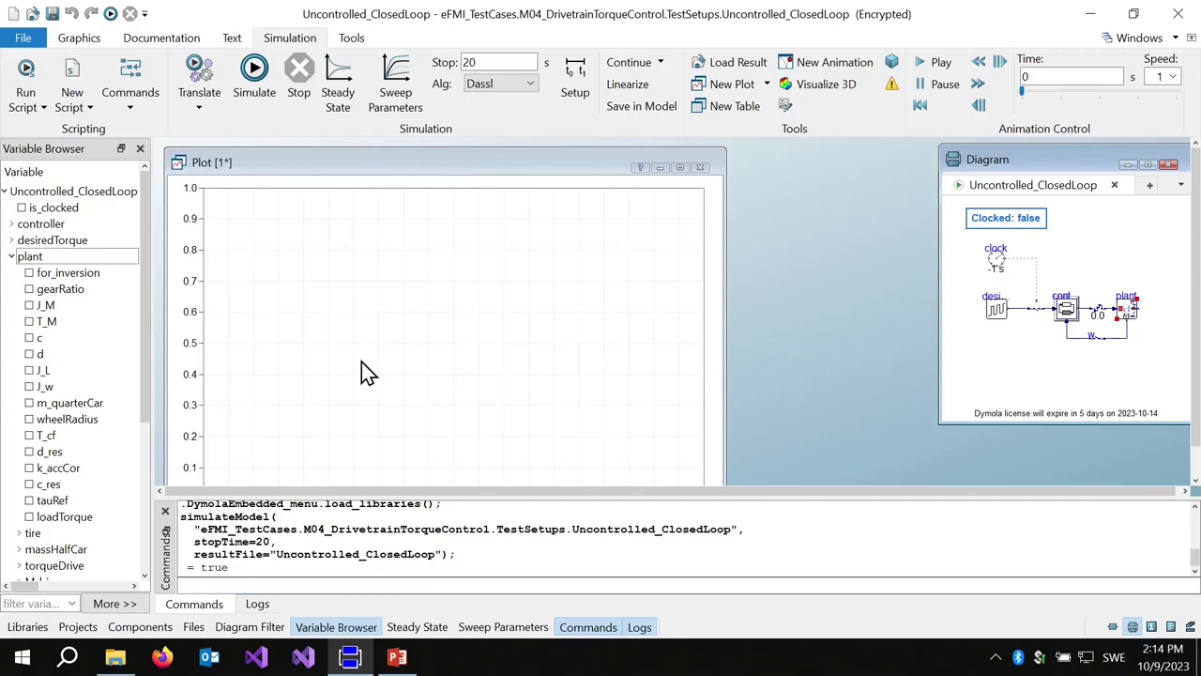
left_click(30, 518)
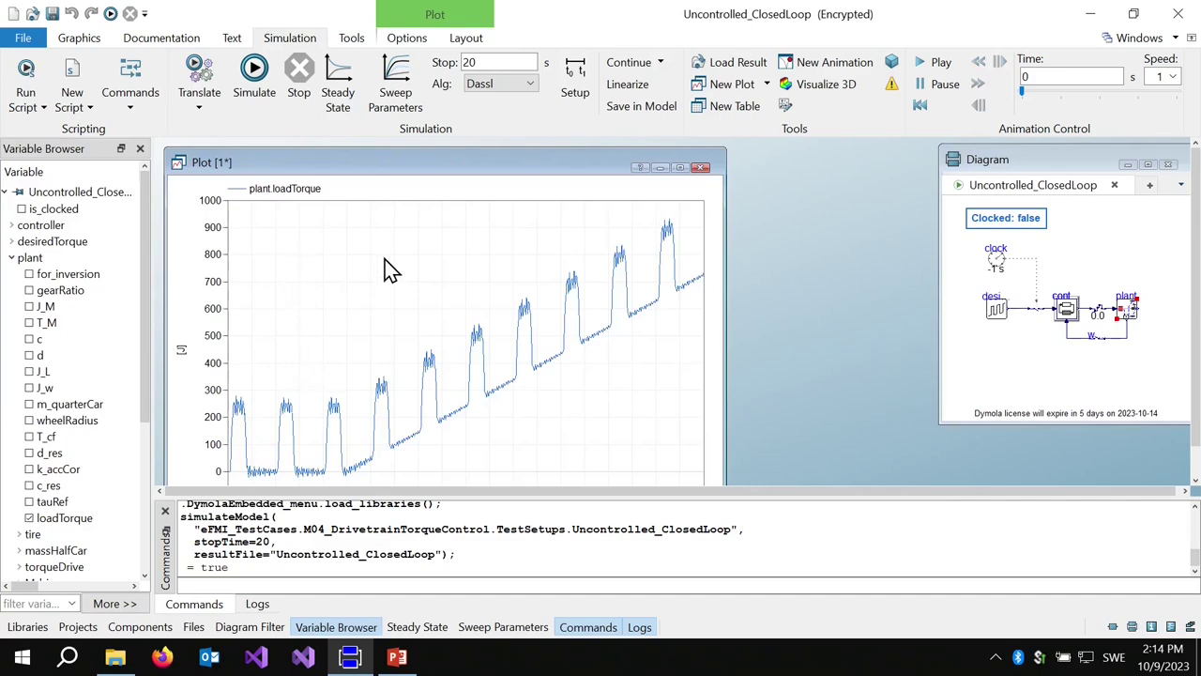
- Zoom the plant.loadTorque plot onto its first pulse, then go back to the Graphics view
left_click(234, 392)
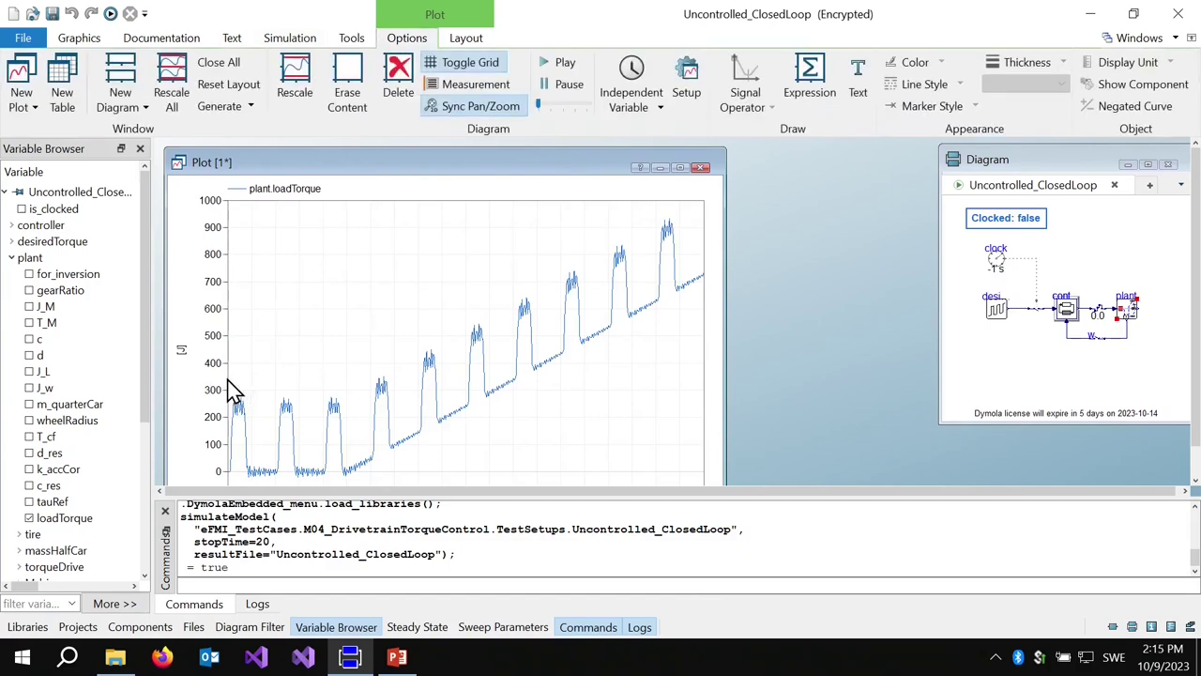
left_click_drag(227, 379, 280, 494)
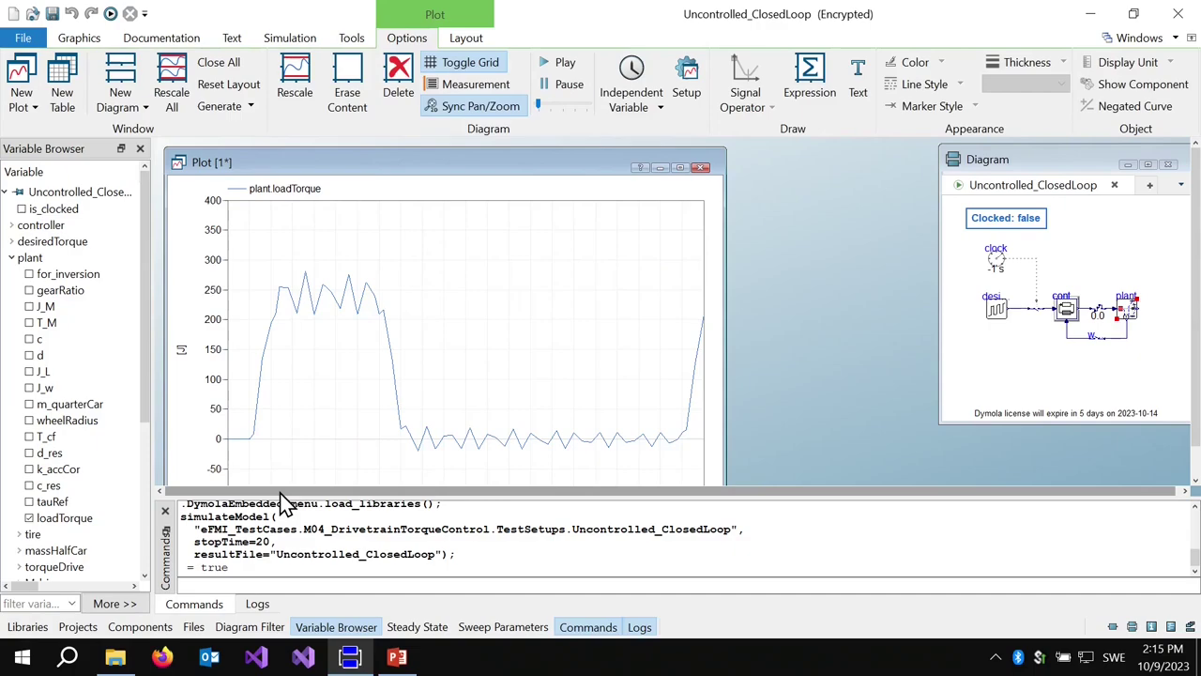
left_click(78, 39)
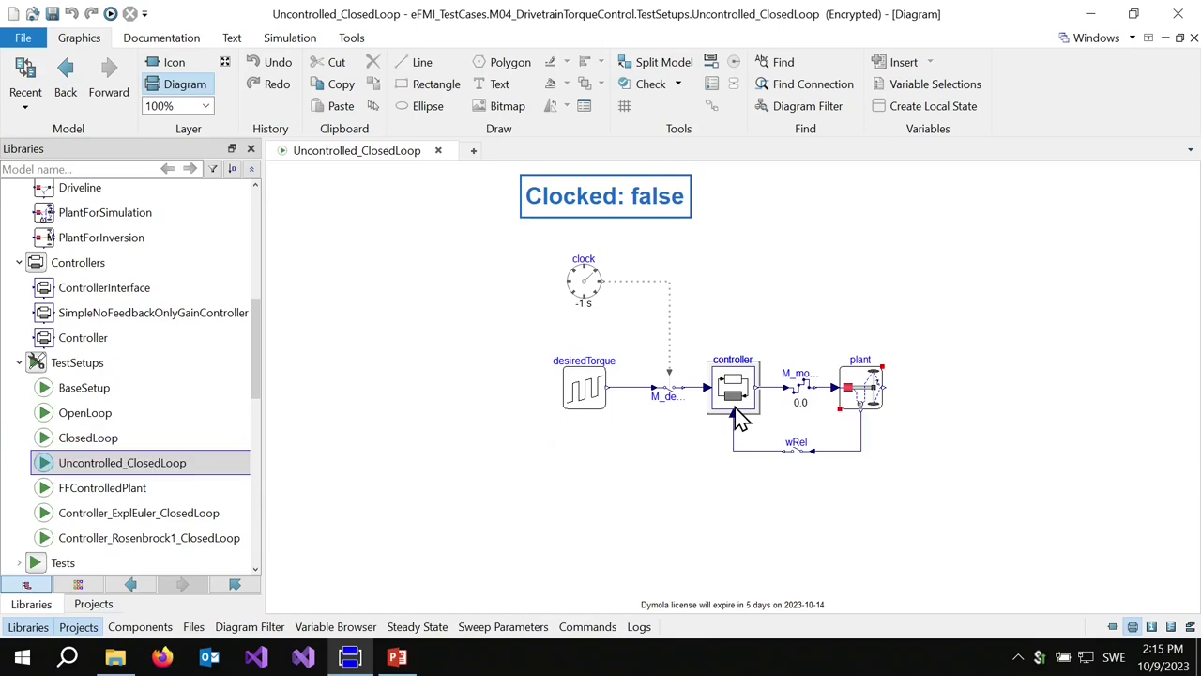
- Add a new lower plot of plant.wRel, oscillating around ±0.4 rad/s, then return to the diagram
left_click(299, 41)
left_click(455, 351)
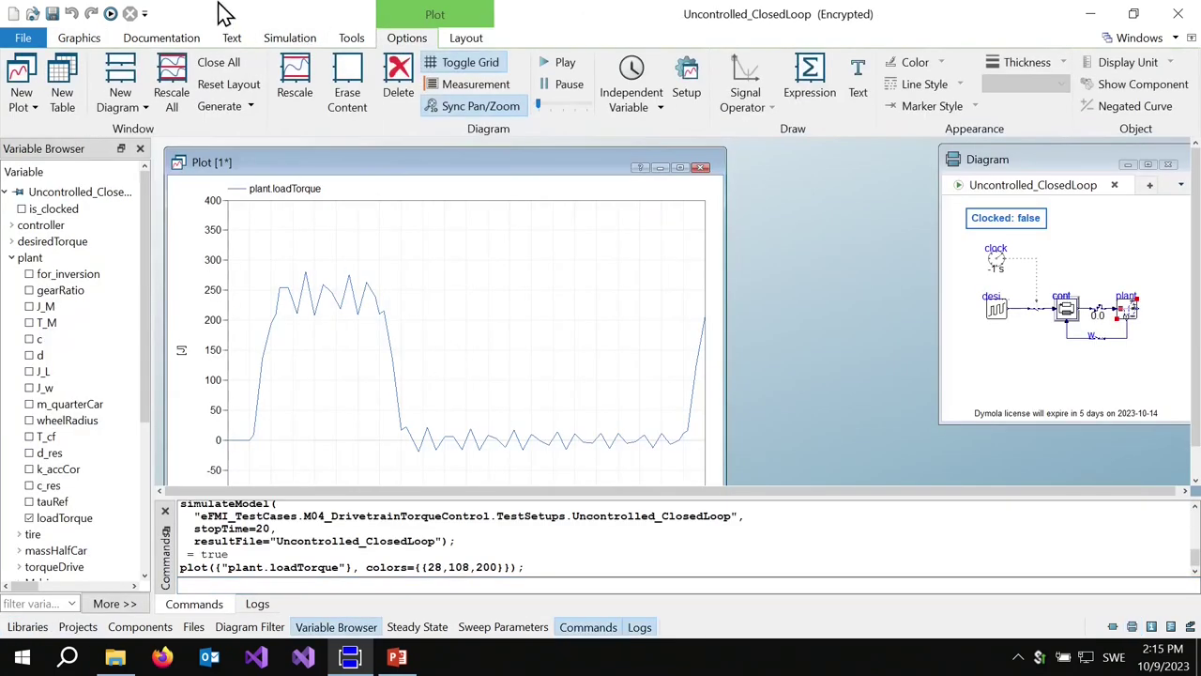
left_click(127, 83)
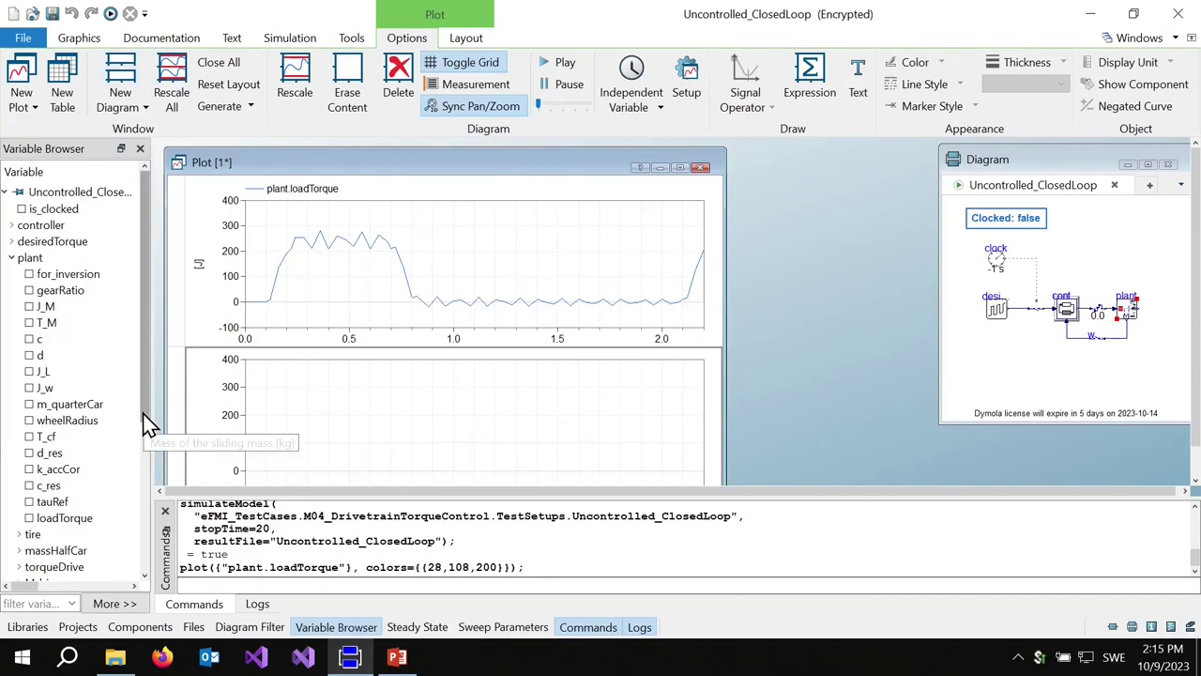
left_click_drag(145, 422, 145, 551)
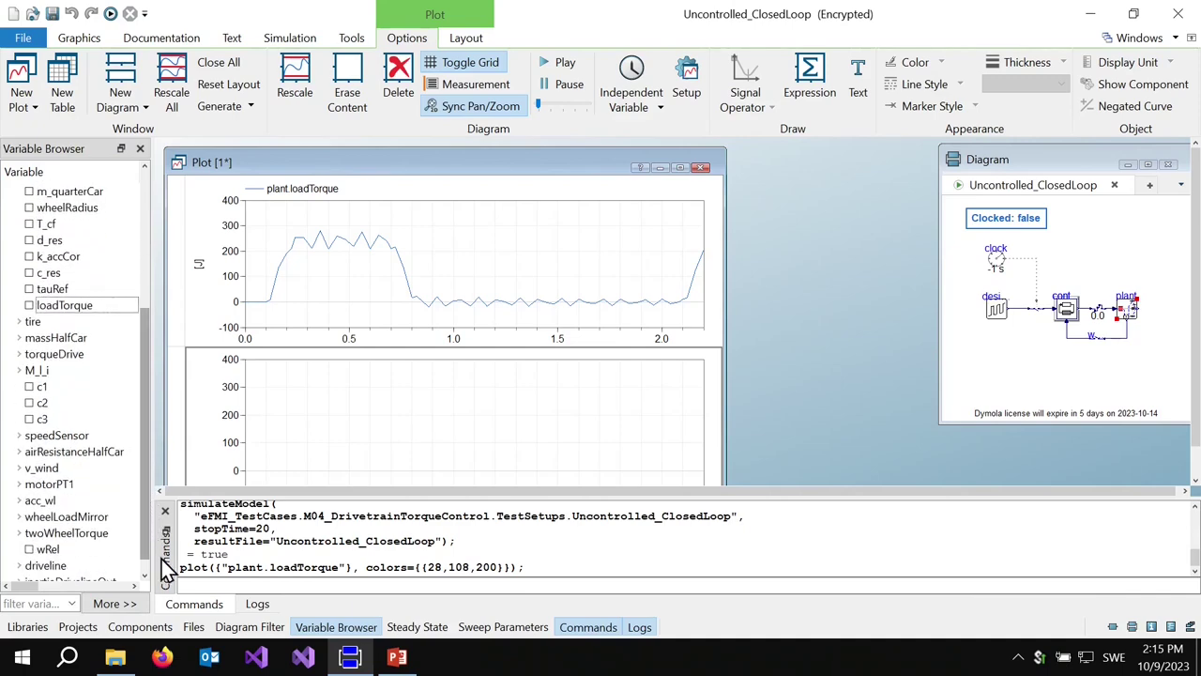
left_click(30, 550)
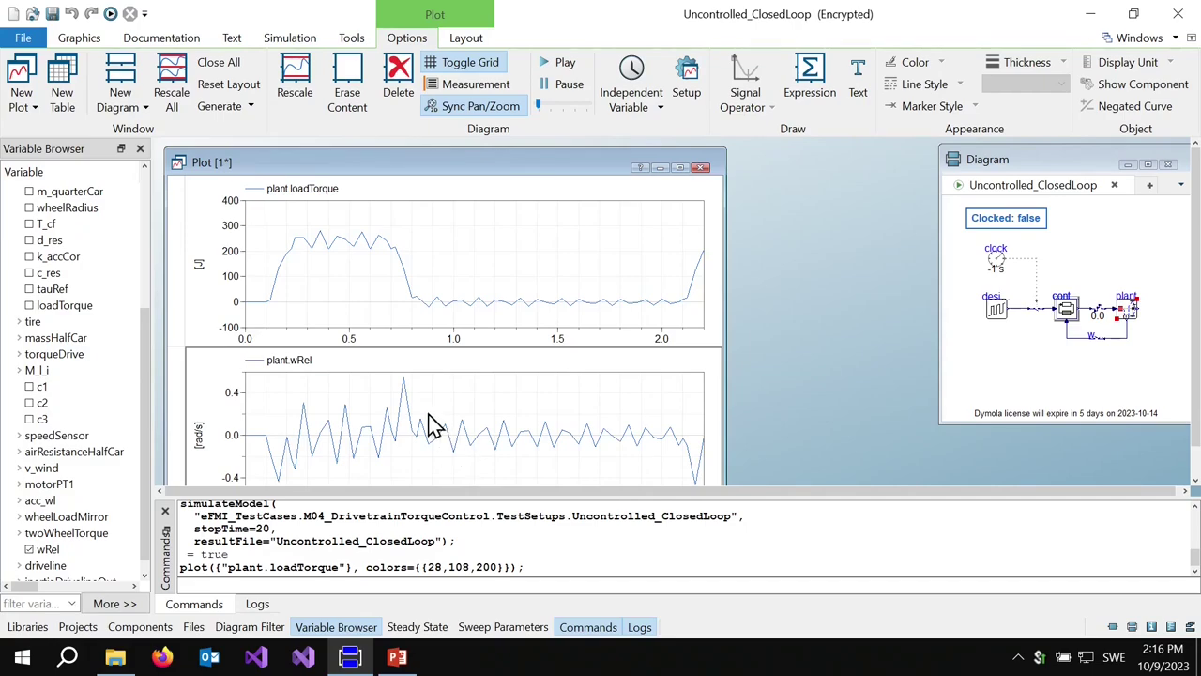
left_click(81, 40)
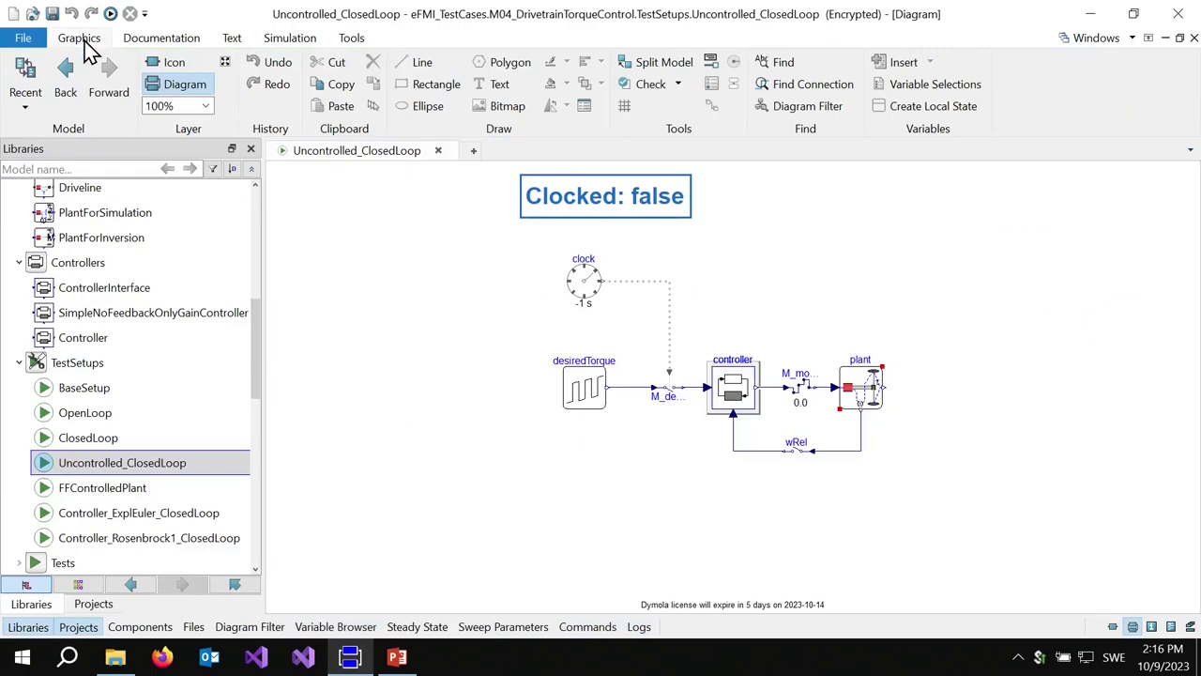
- Open the Controller diagram containing filter, approxPlant, gear, PI and gear1 blocks
left_click(91, 339)
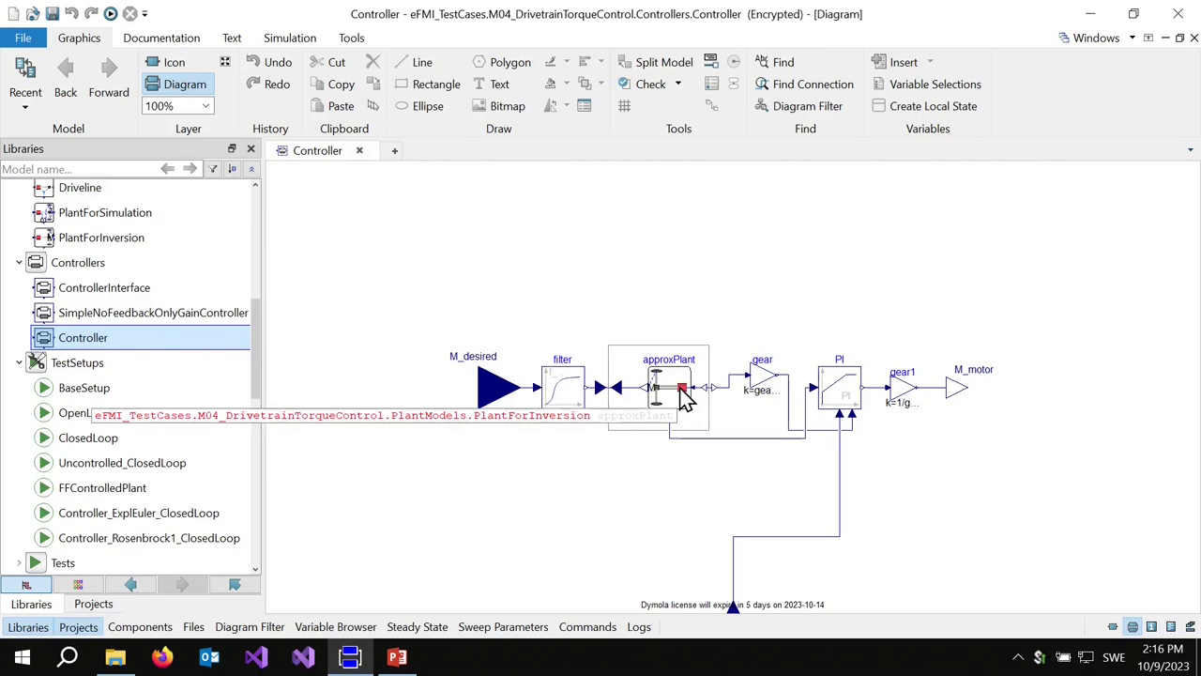
- Inspect the interiors of approxPlant and its driveline, then return to the approxPlant diagram
right_click(685, 396)
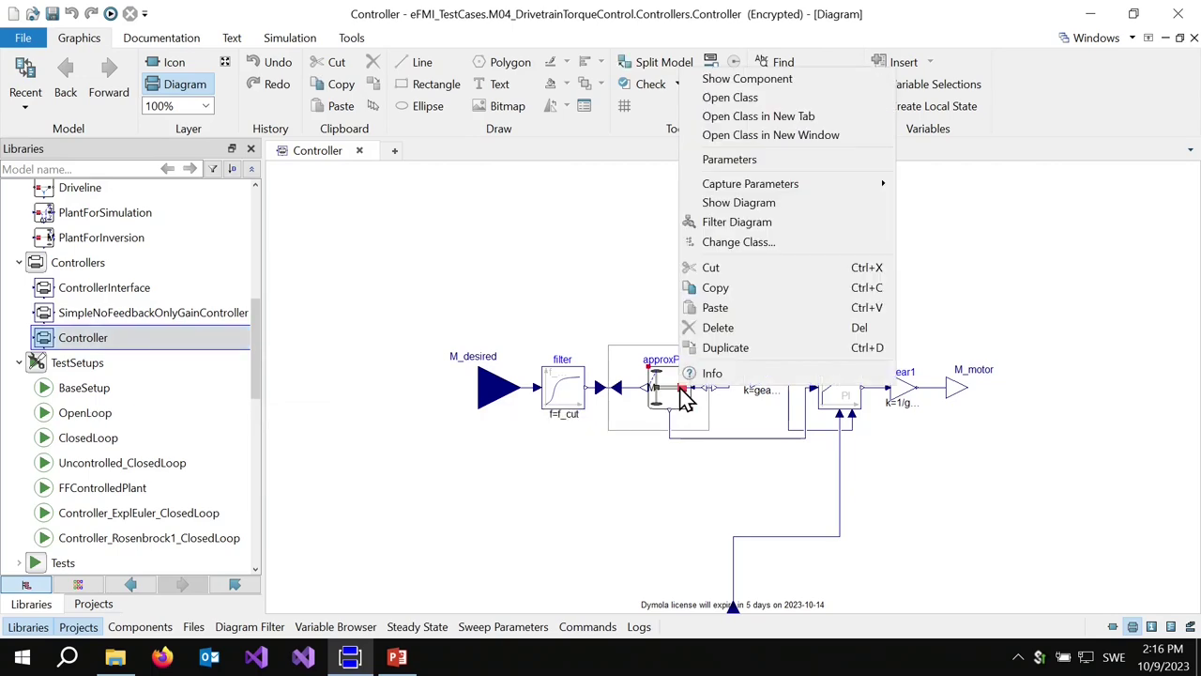
left_click(748, 85)
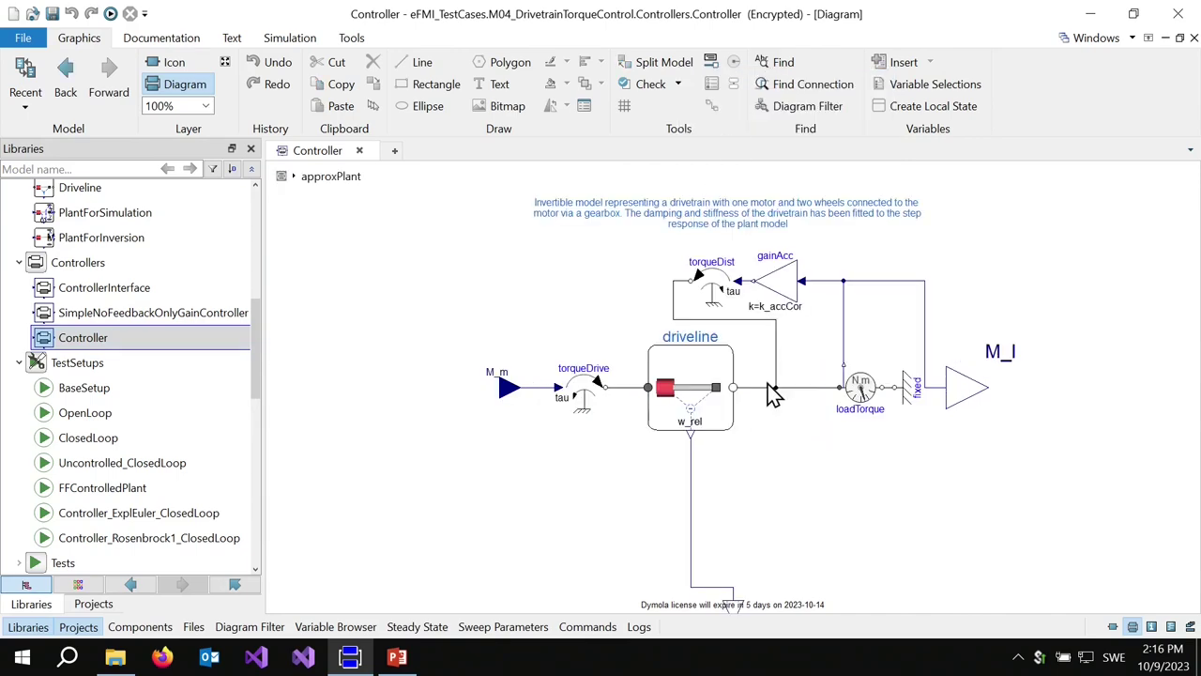
left_click(710, 397)
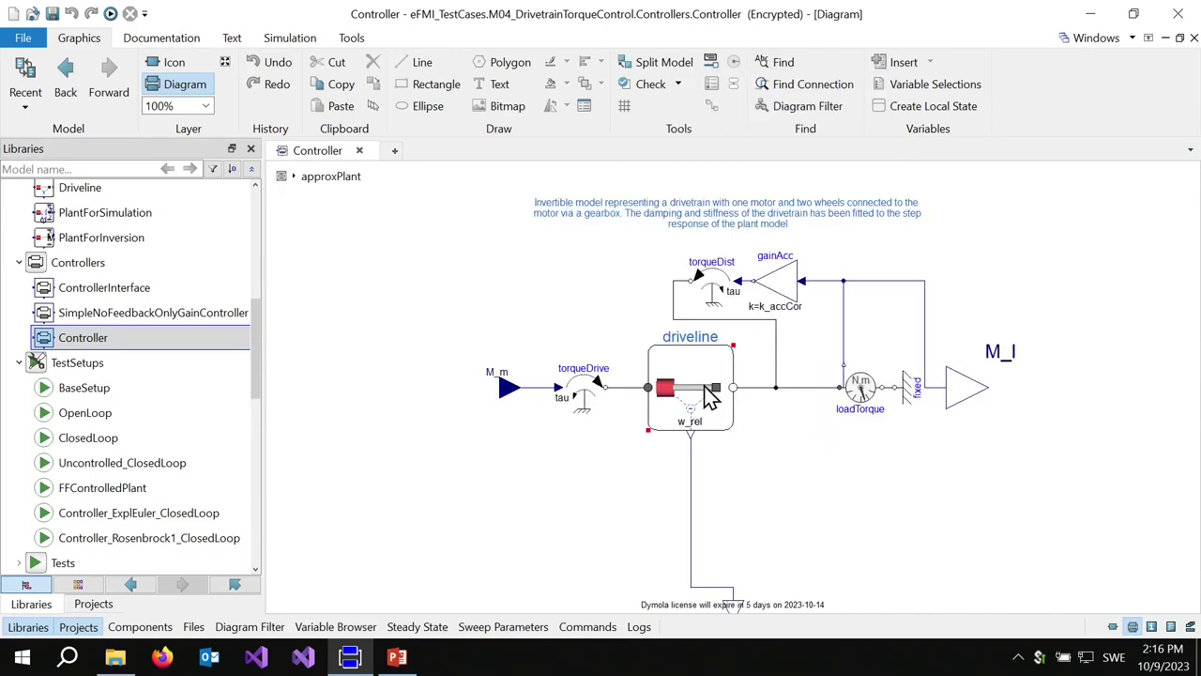
right_click(711, 396)
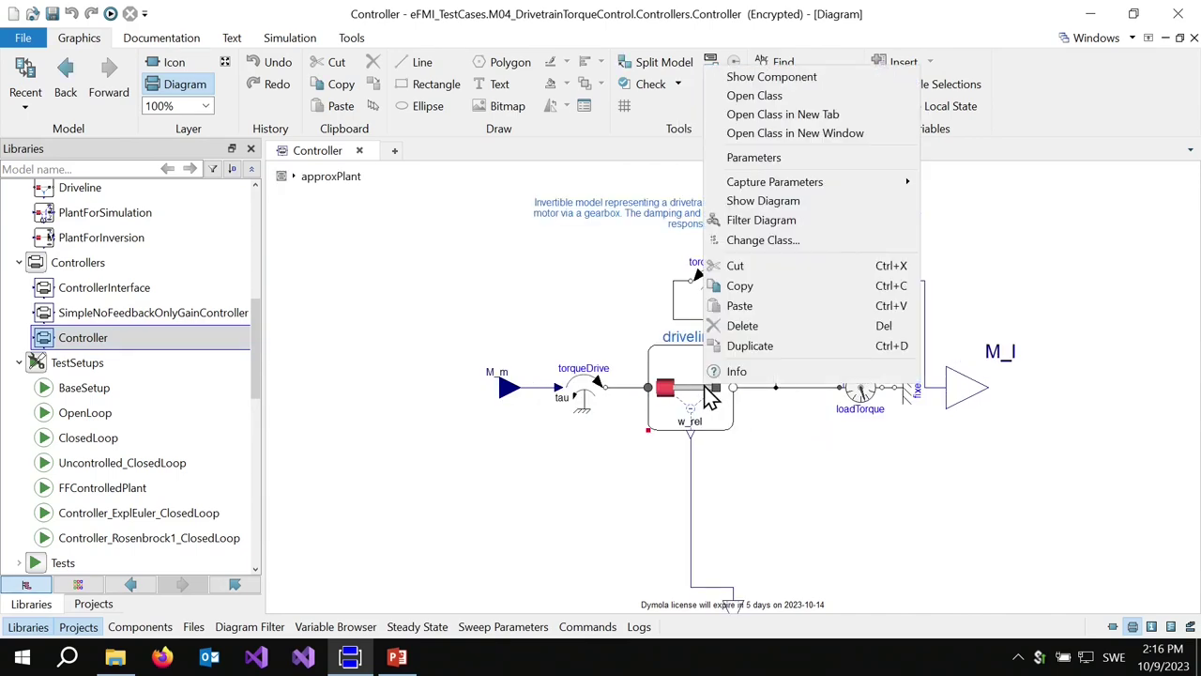
left_click(771, 79)
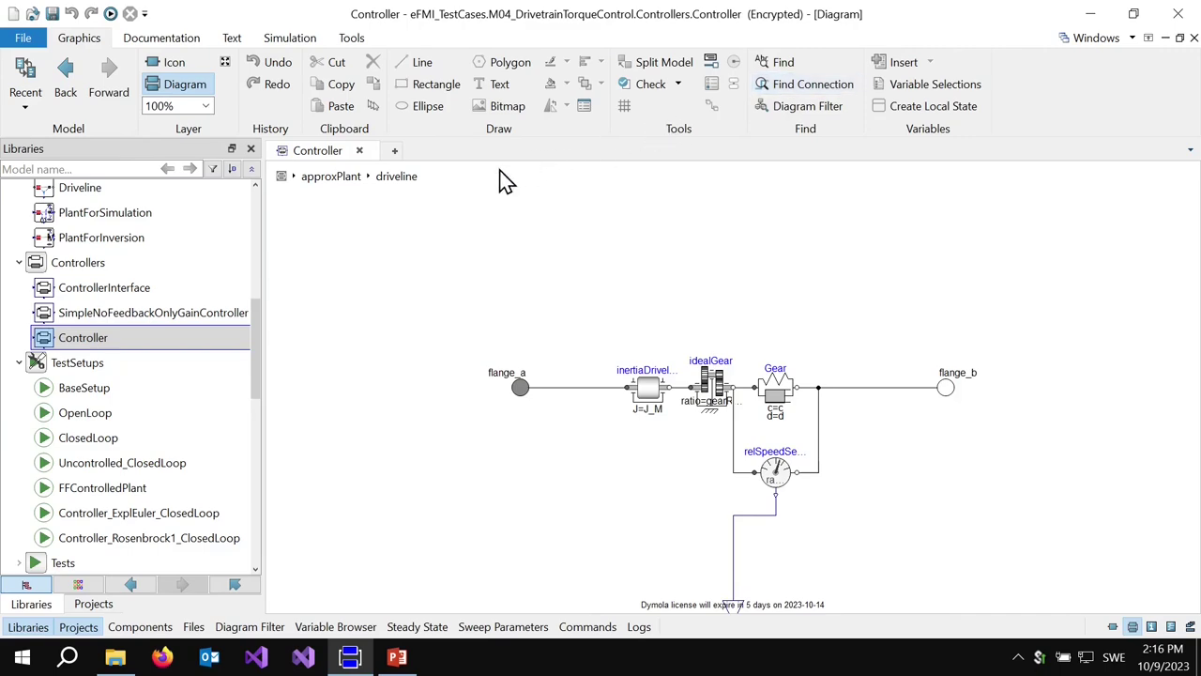
left_click(335, 179)
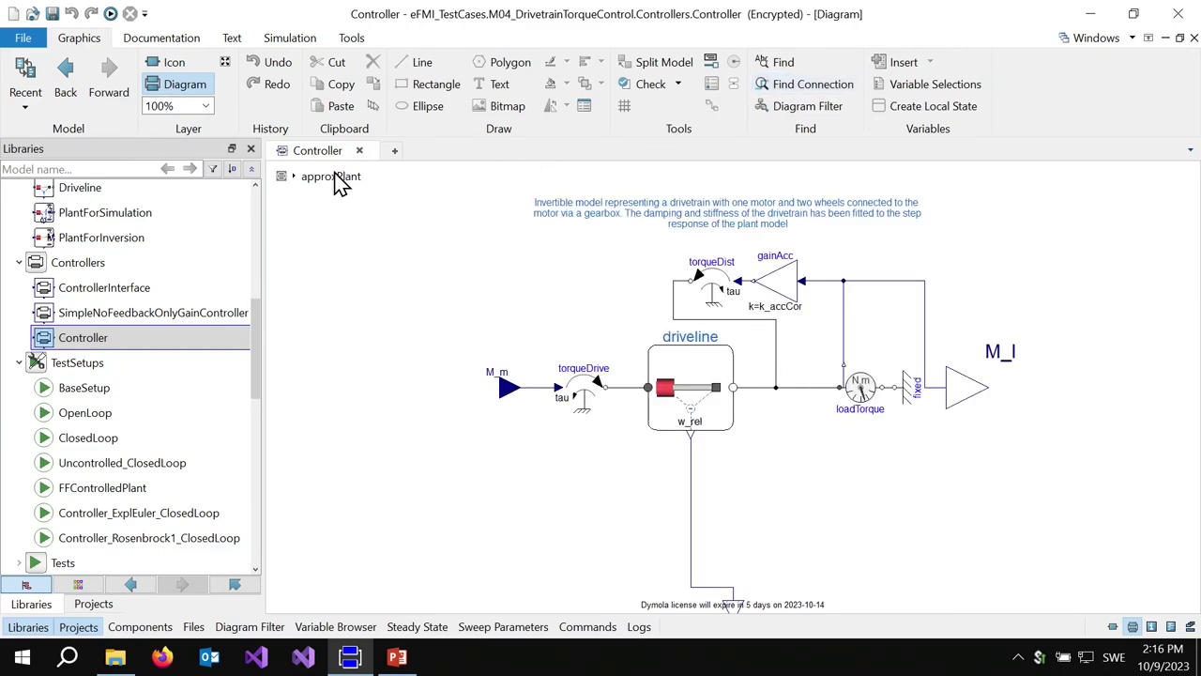
- Return to the top-level Controller diagram with its filter, approxPlant, gear and PI chain
left_click(282, 176)
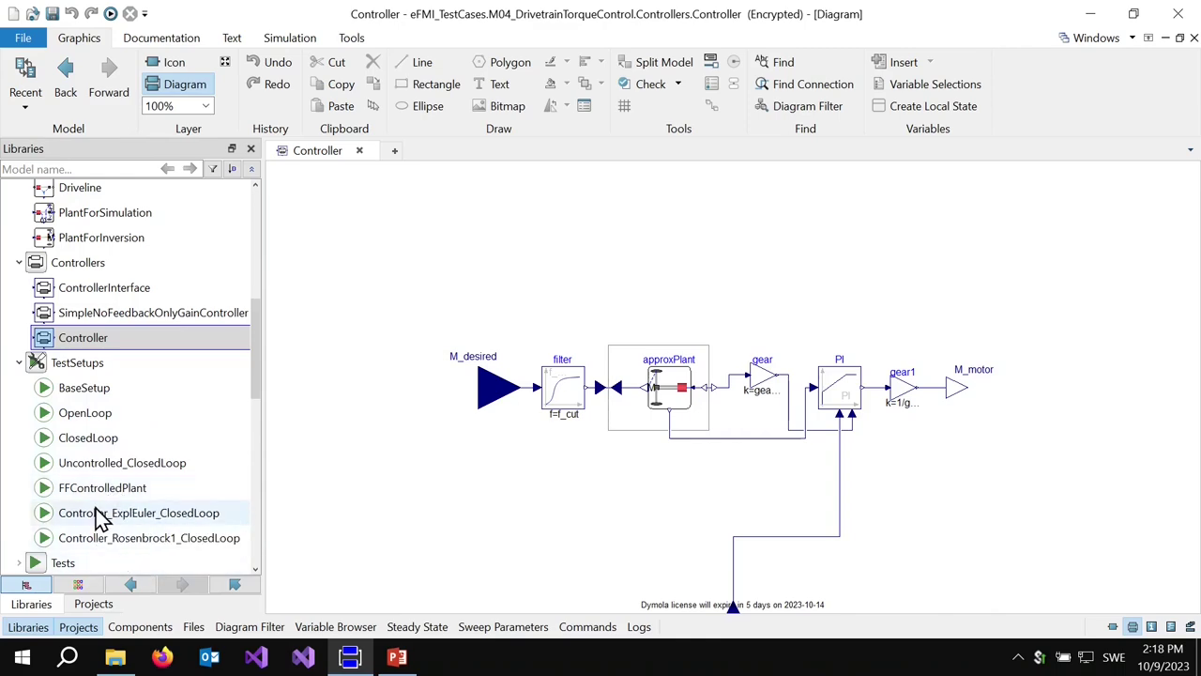
- Open Controller_ExplEuler_ClosedLoop in a new tab, inspect its controller, and return to the clocked top level
right_click(100, 519)
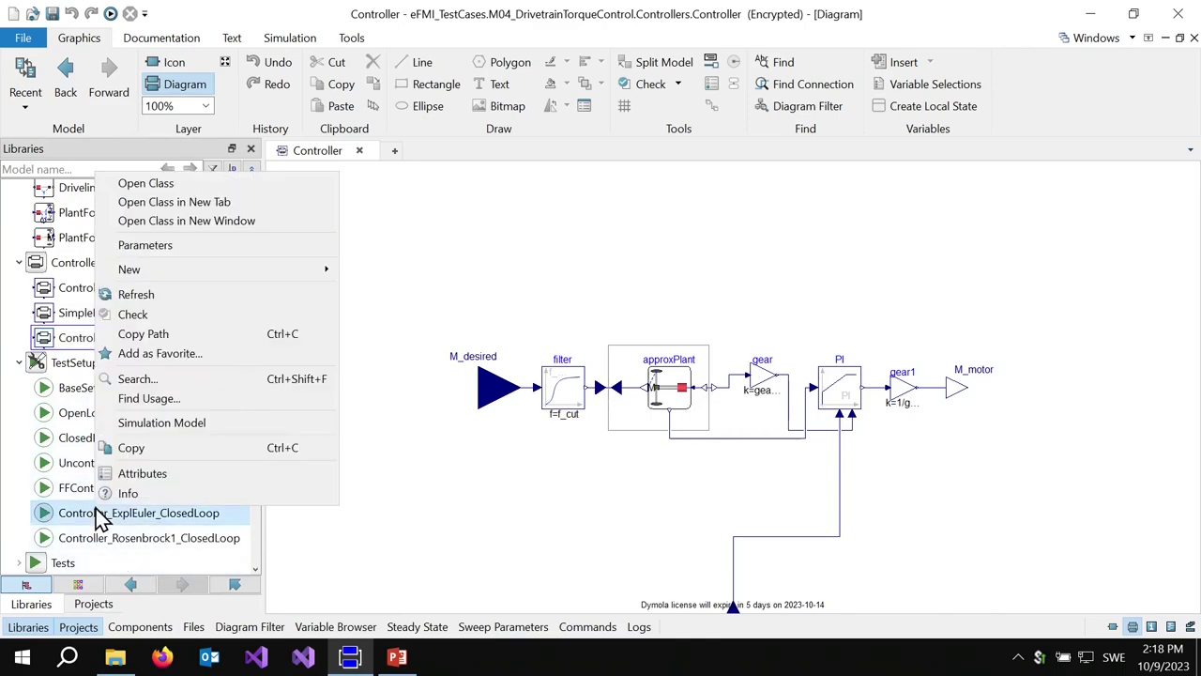
left_click(201, 205)
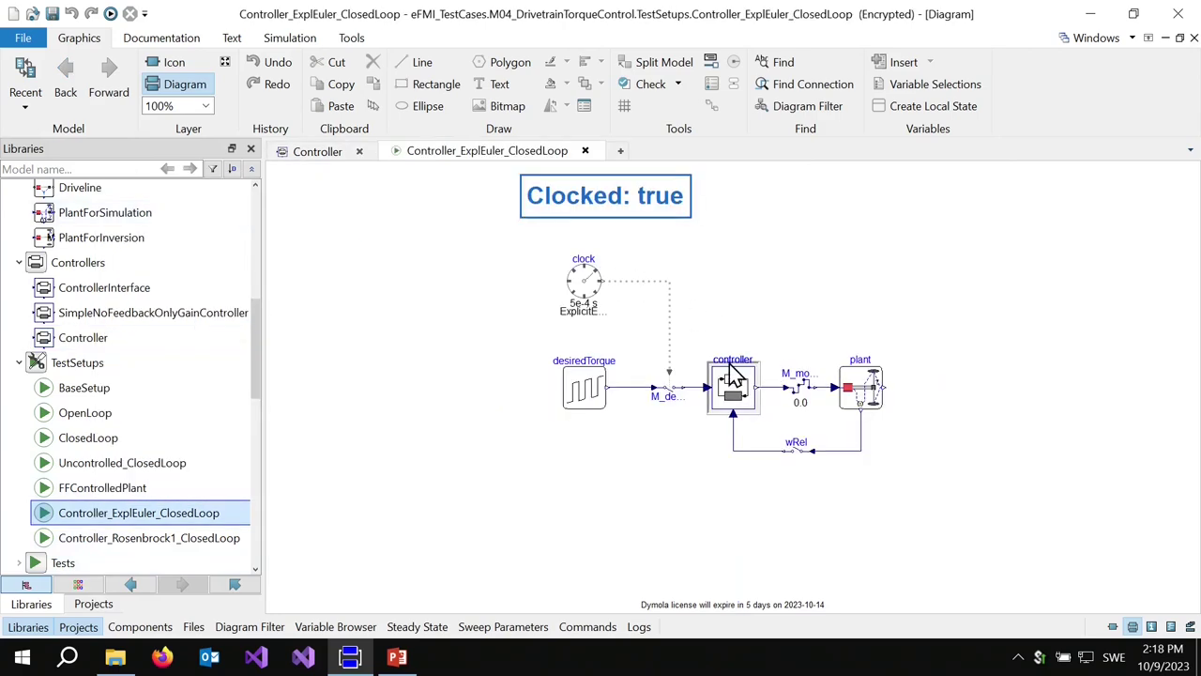
right_click(740, 398)
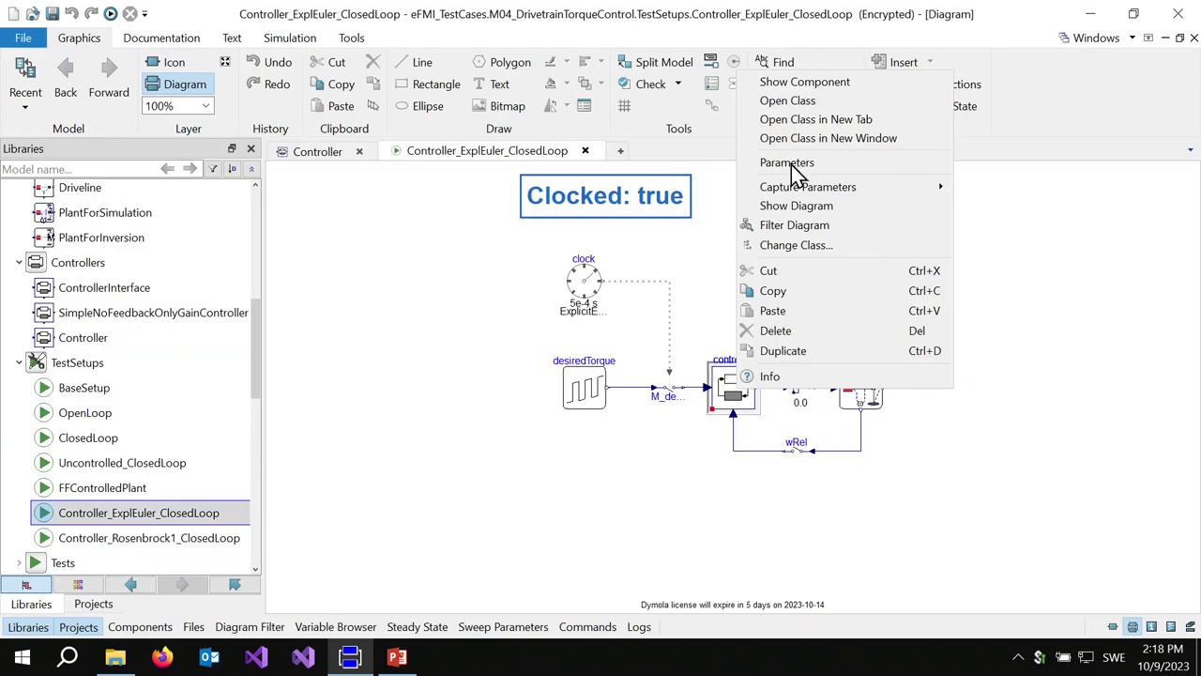
left_click(793, 83)
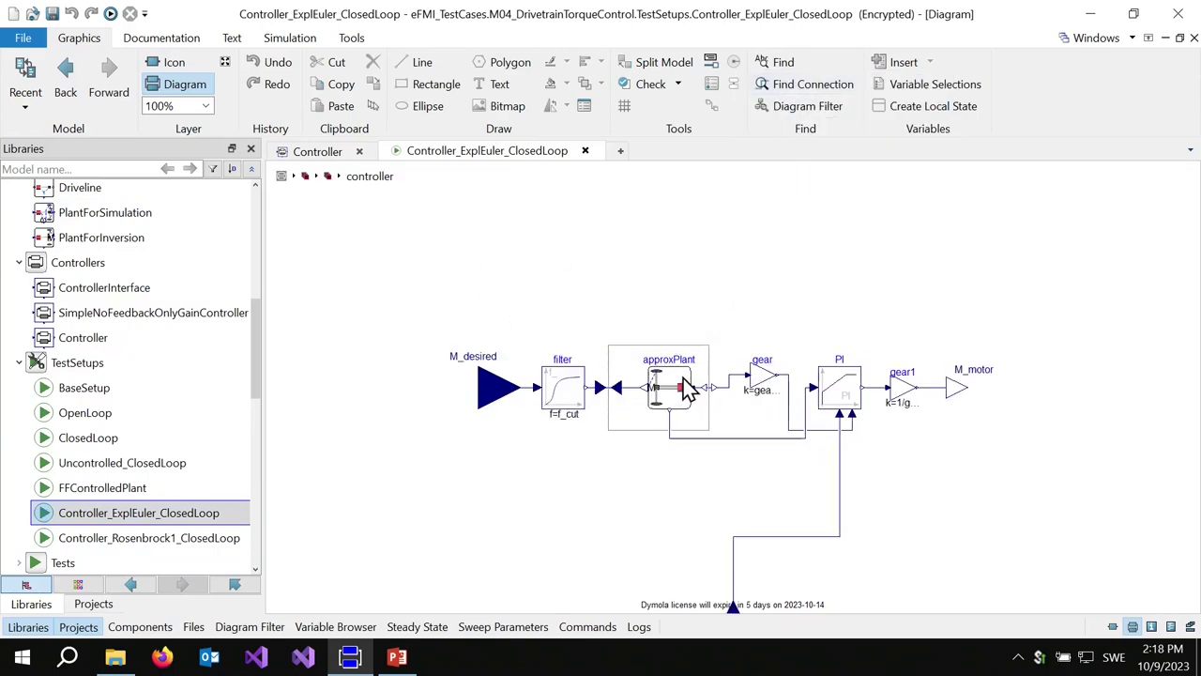
left_click(283, 177)
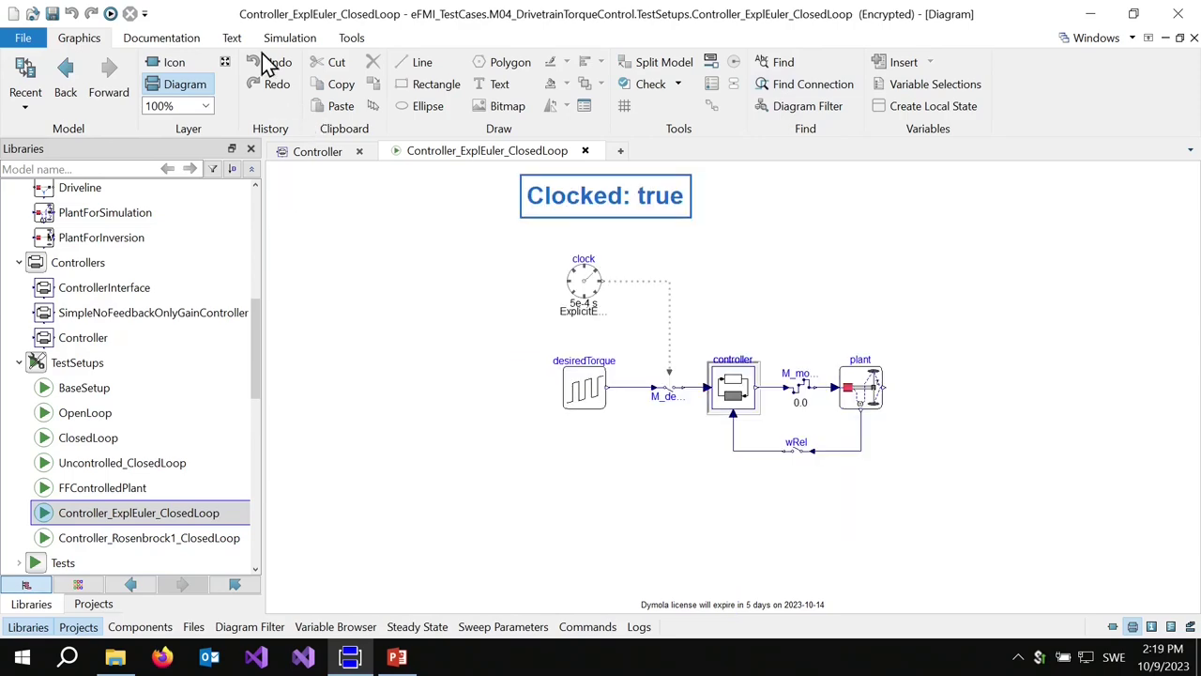
- Simulate Controller_ExplEuler_ClosedLoop for 30 s and view the damped plant.loadTorque and plant.wRel plots
left_click(109, 14)
left_click(291, 39)
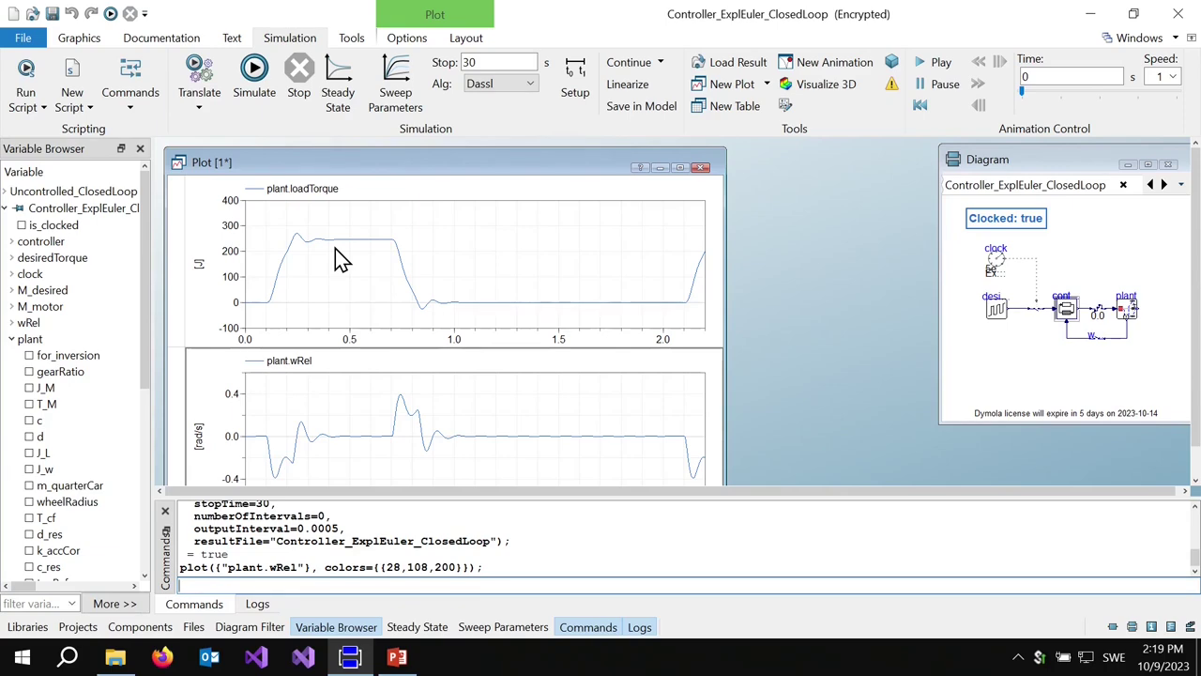
- Return to the Controller_ExplEuler_ClosedLoop diagram showing the 5e-4 s clocked loop
left_click(92, 40)
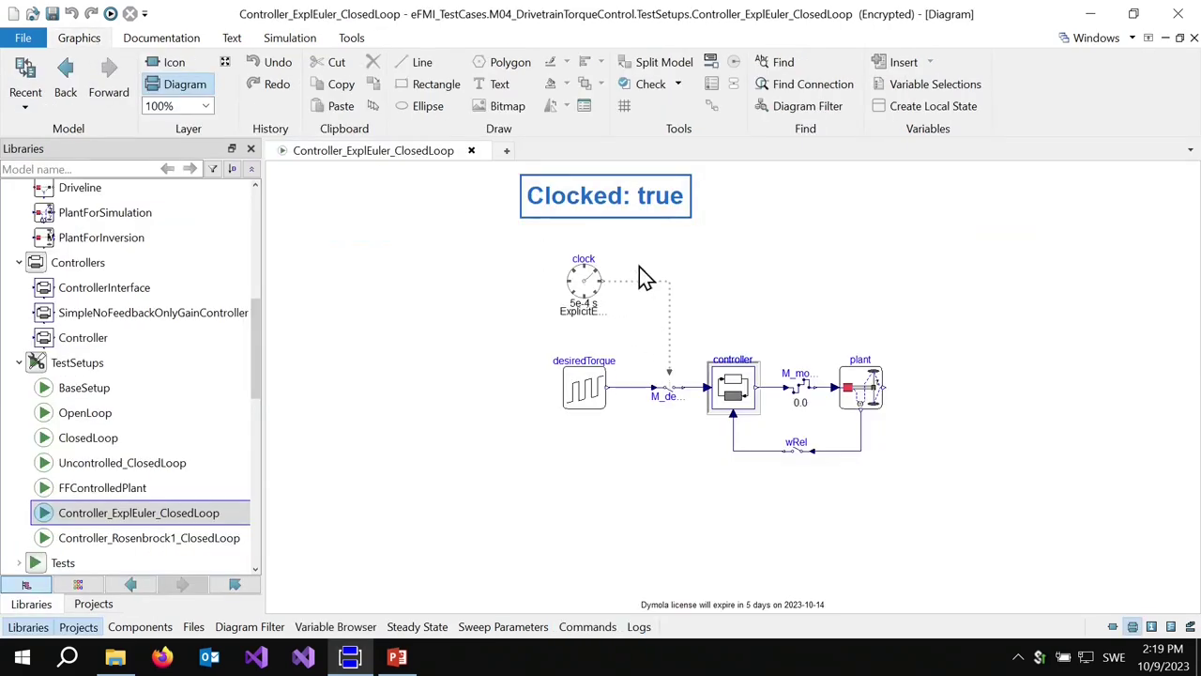